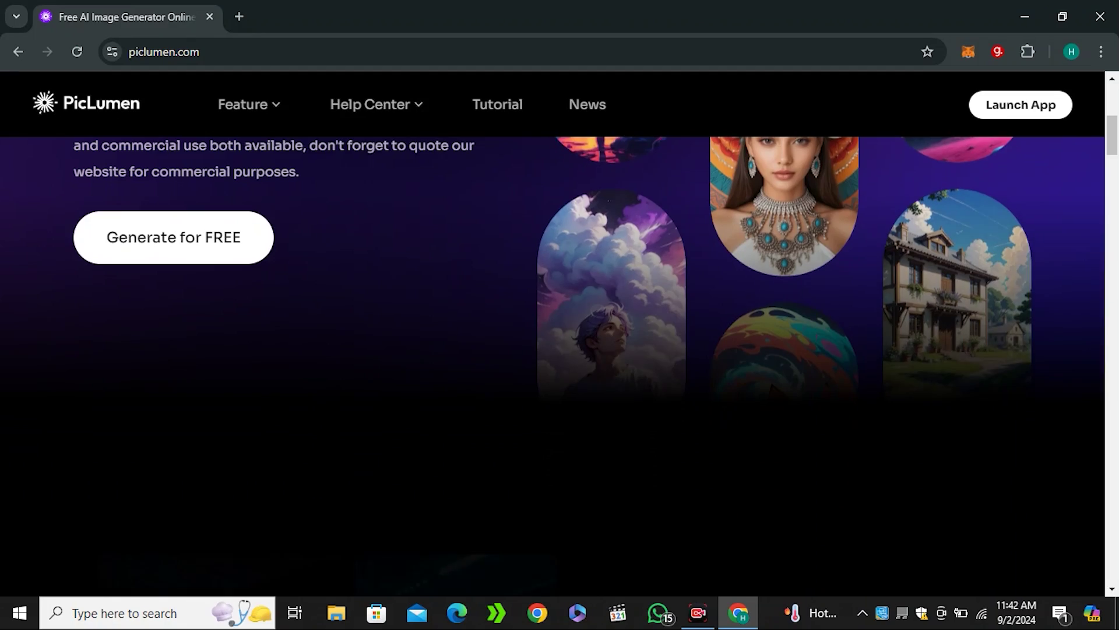
Look through the feature sections on the PicLumen homepage
scroll(559, 350, down, 10)
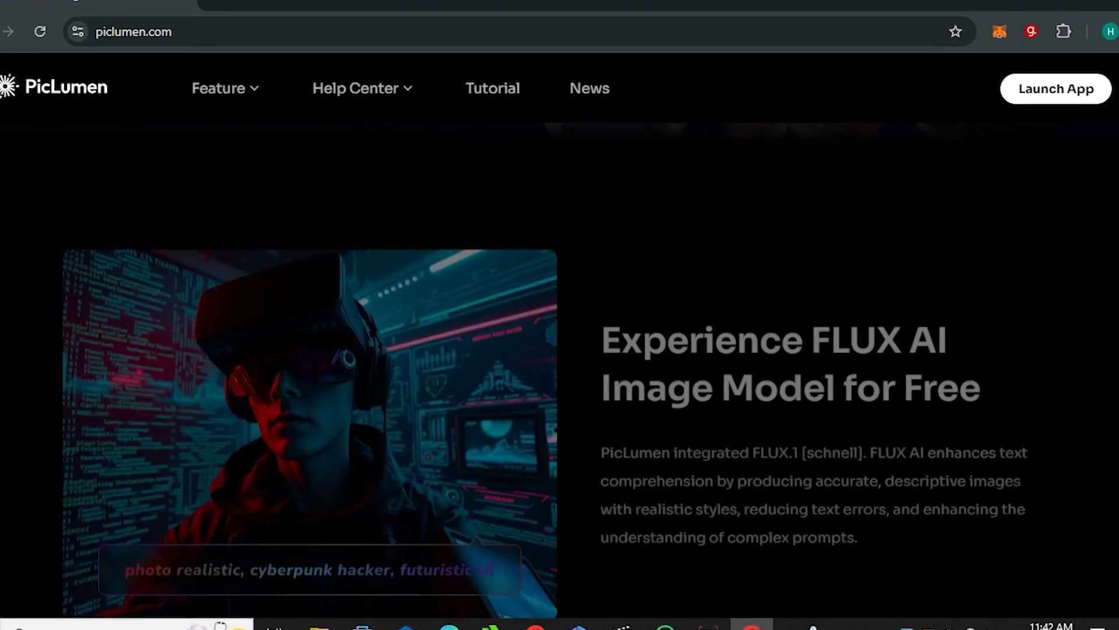
scroll(560, 350, down, 10)
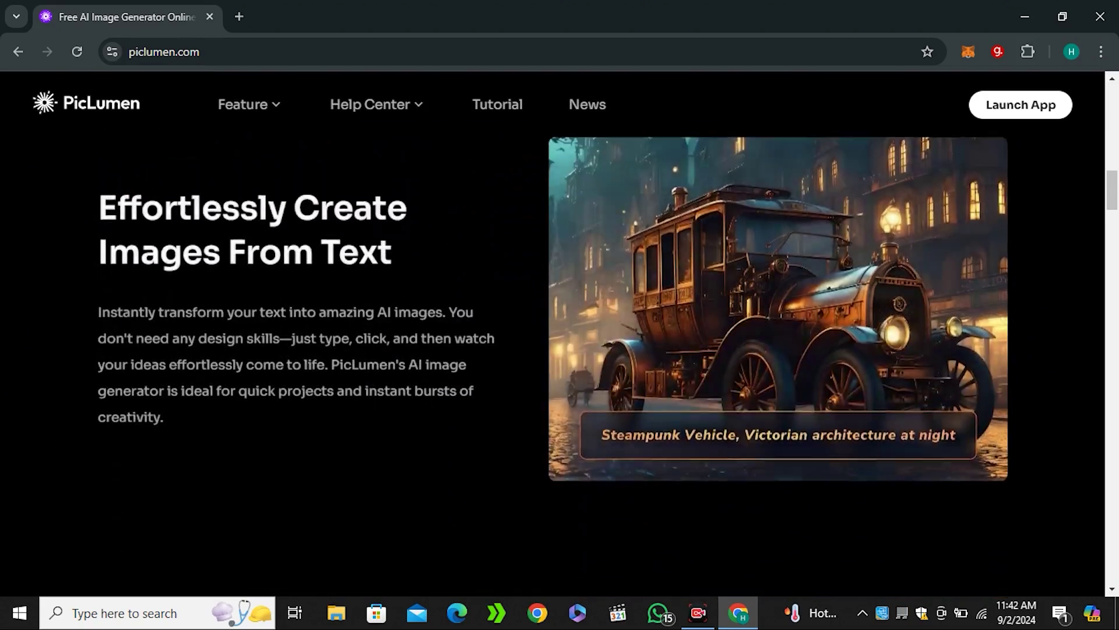
scroll(560, 350, down, 5)
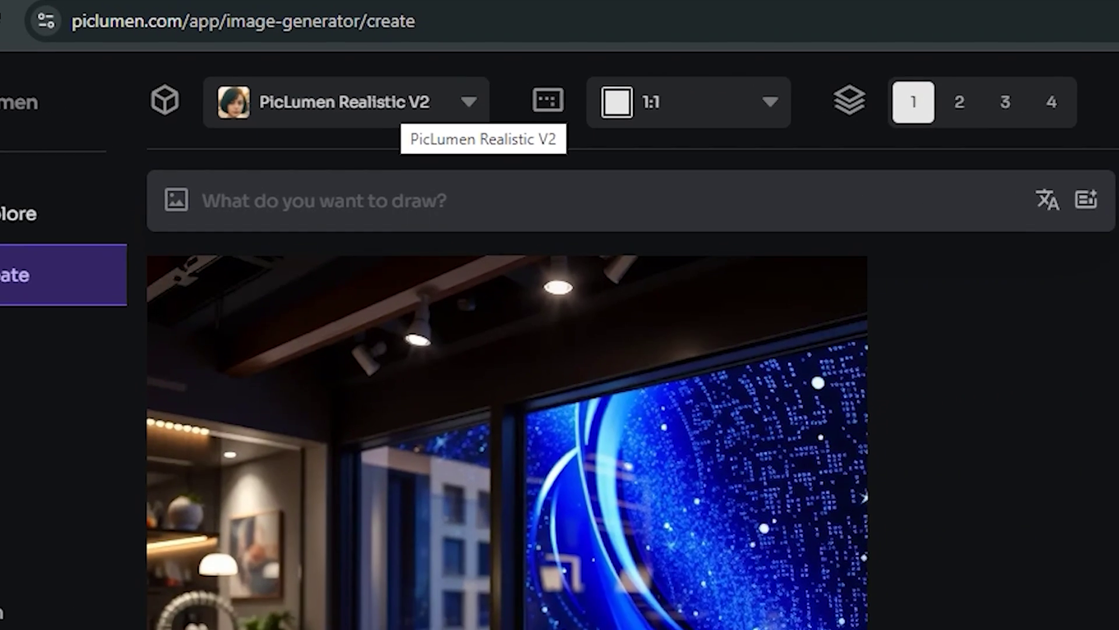
Add the red-haired anime girl picture from the vid folder as a Character Ref image with strength 0.5
click(368, 101)
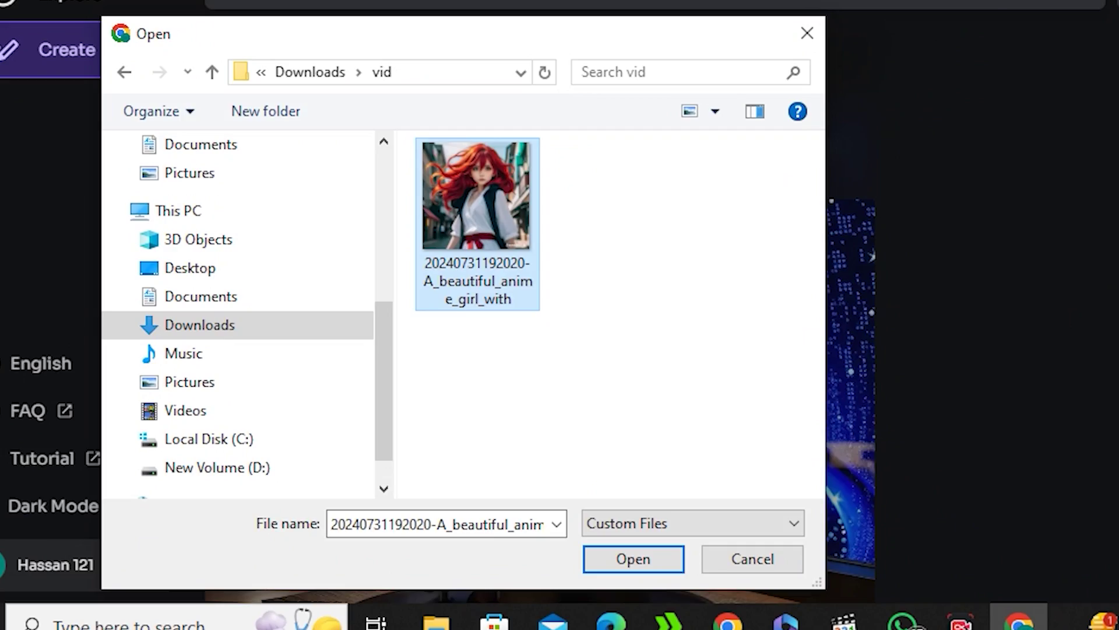
key(Return)
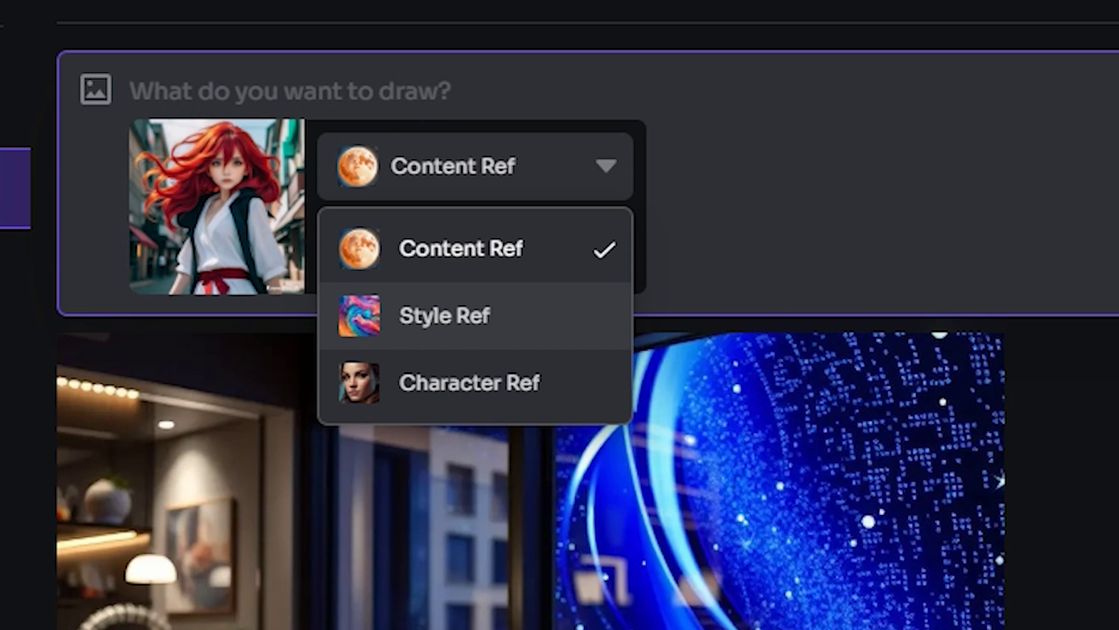
click(469, 383)
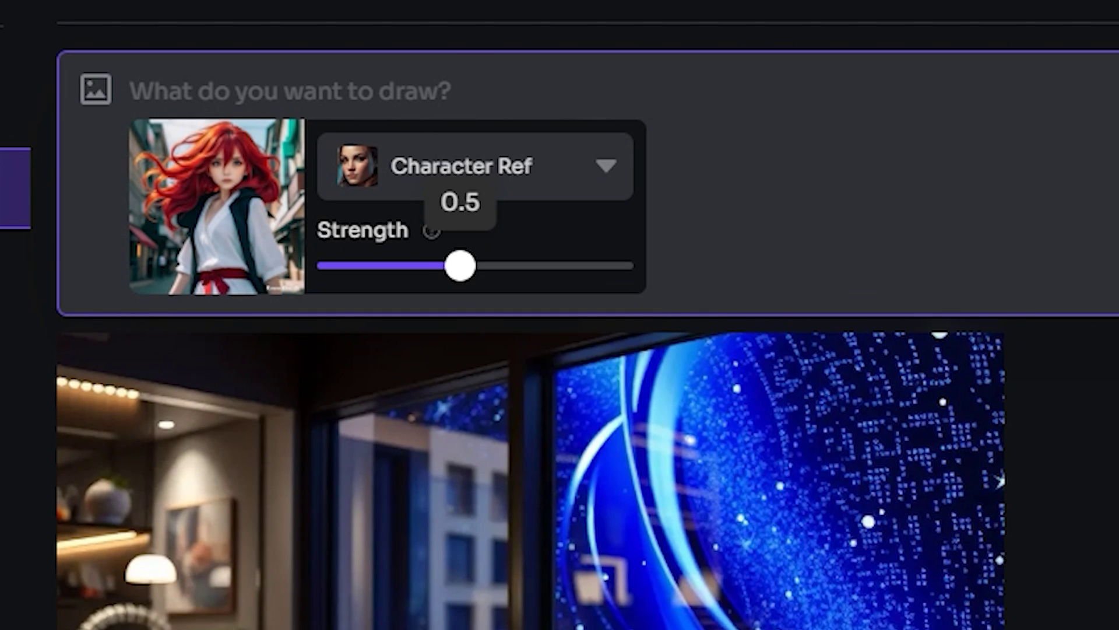
mouse_move(459, 265)
mouse_down()
mouse_move(365, 265)
mouse_move(460, 266)
mouse_up()
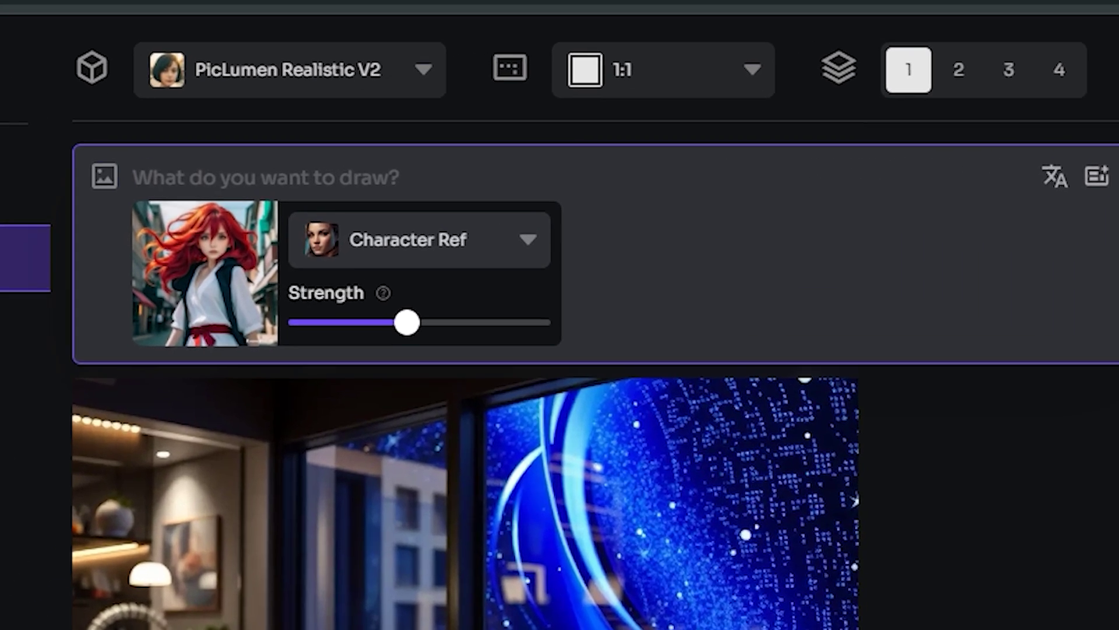
Generate three 1:1 images from the prompt "A girl with red hairs wearing a karate dress , standing in a boxing ring"
text(A girl with red hairs wearing a karate)
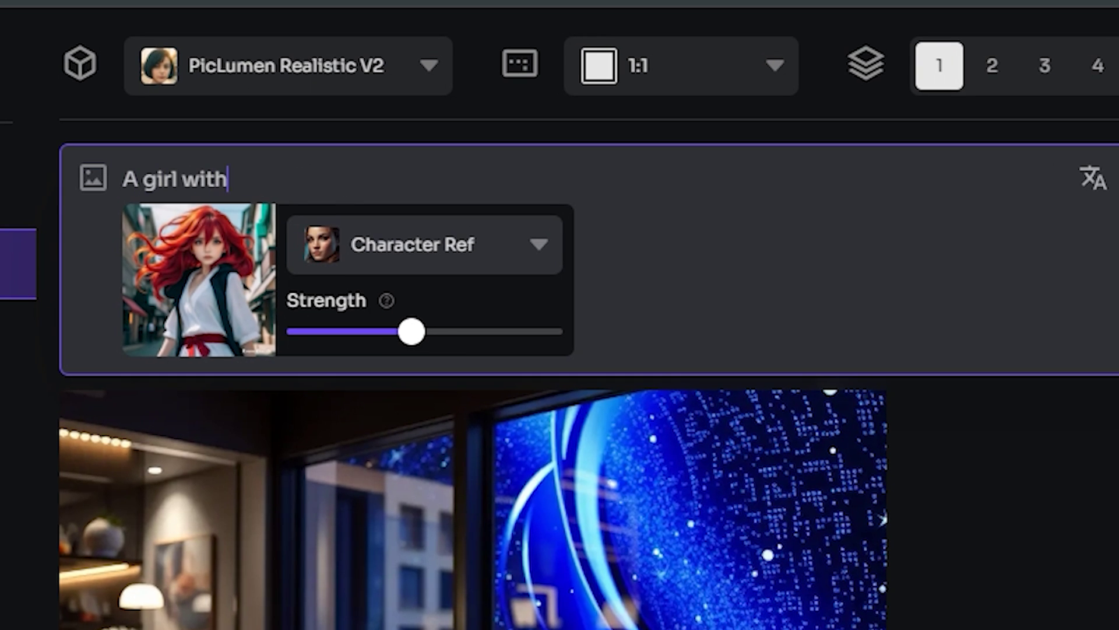
text( dress , standing in a  boxing ring)
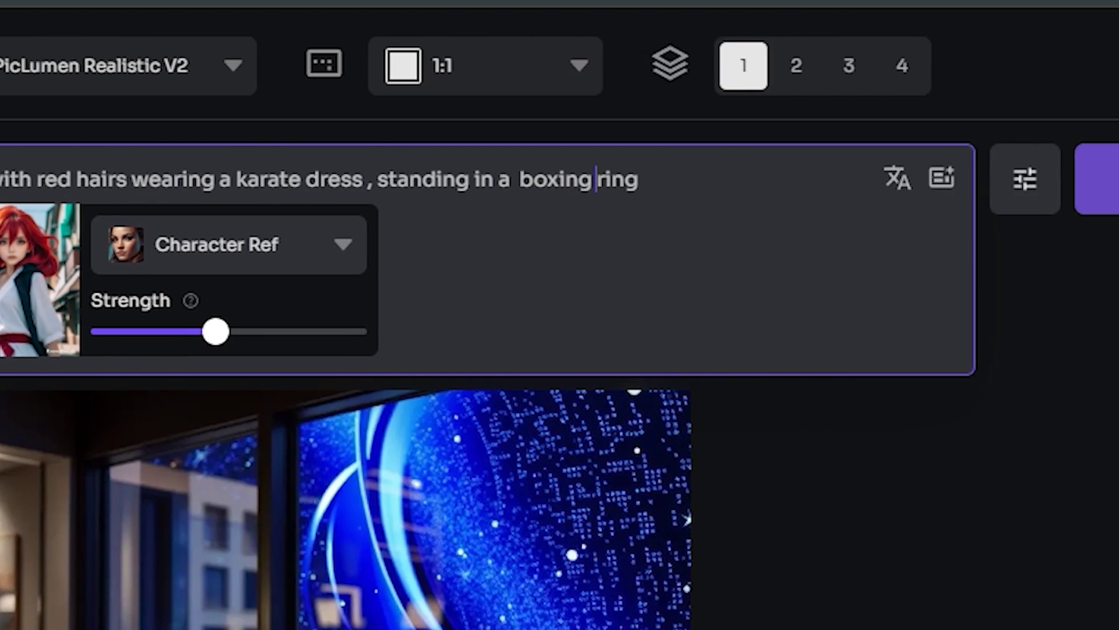
click(654, 66)
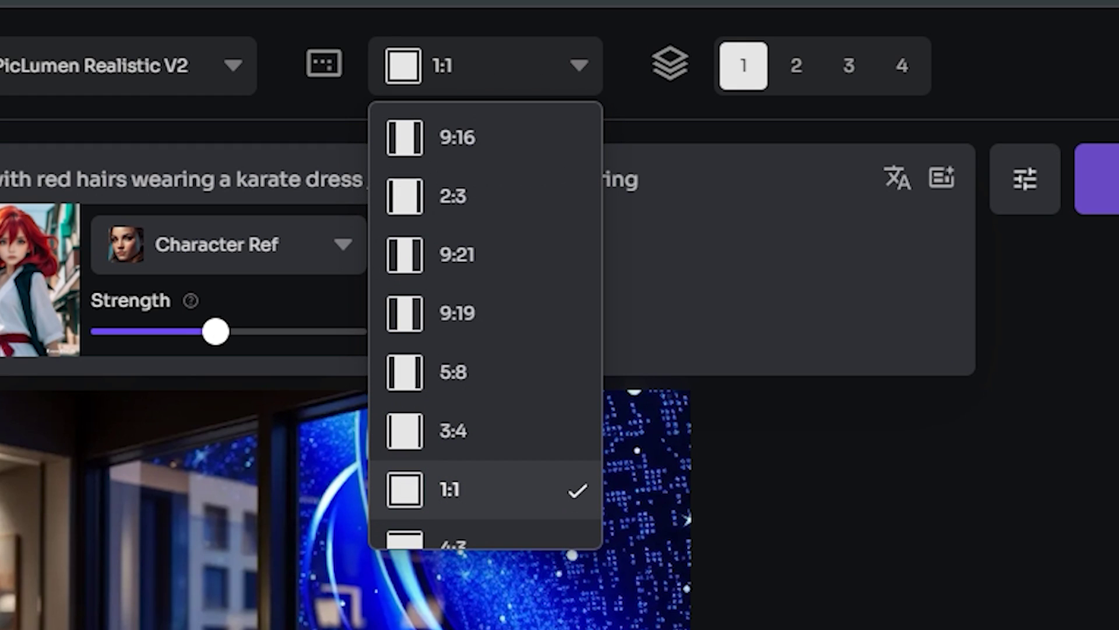
click(485, 490)
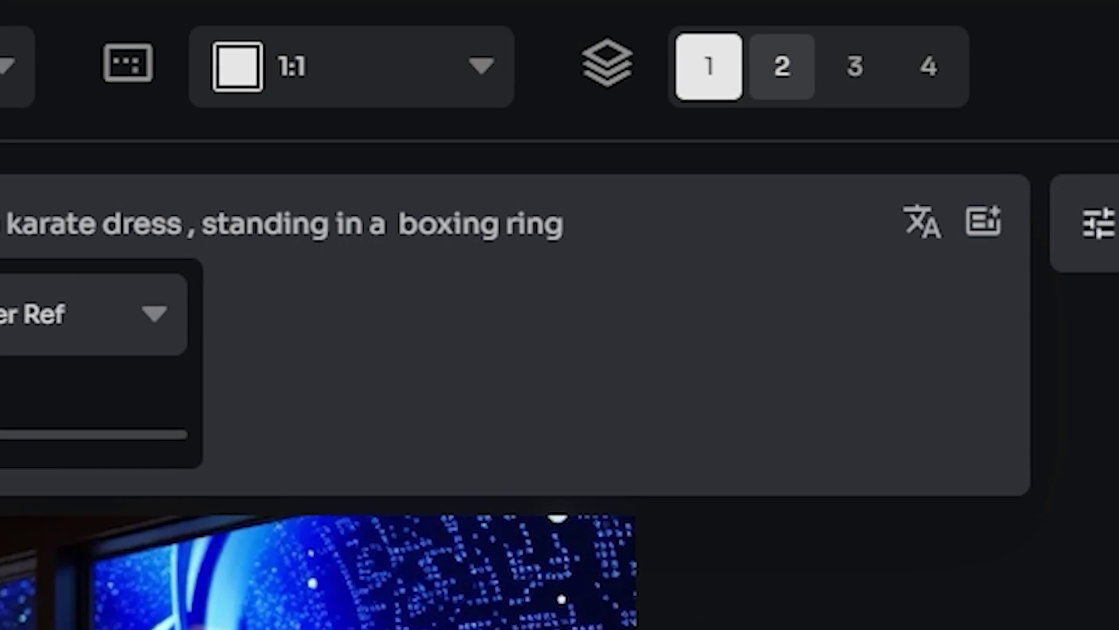
click(856, 66)
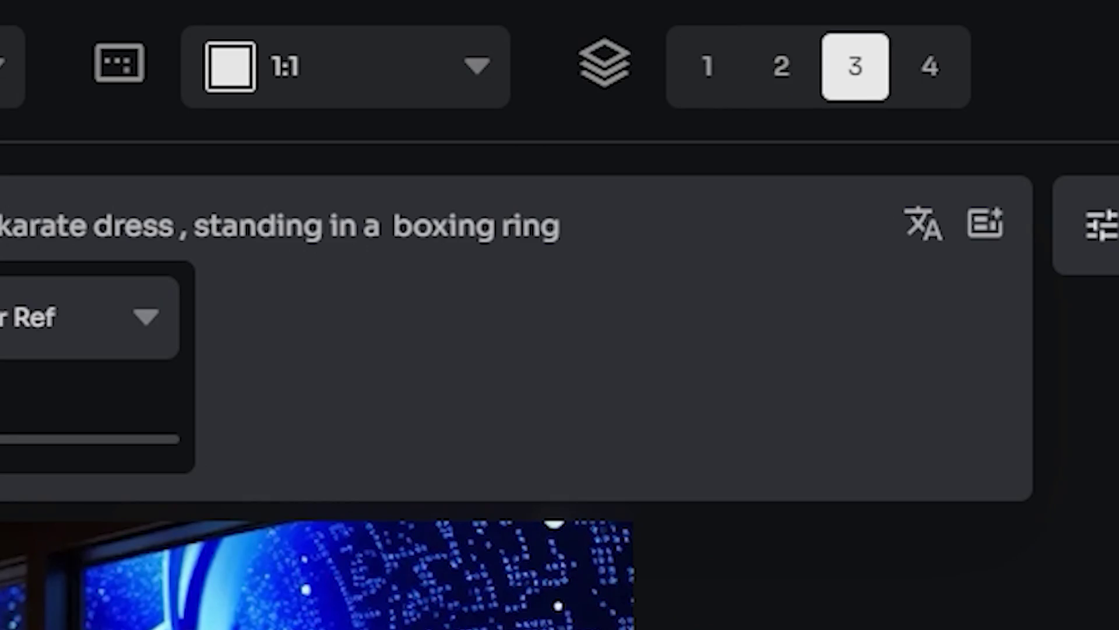
key(Return)
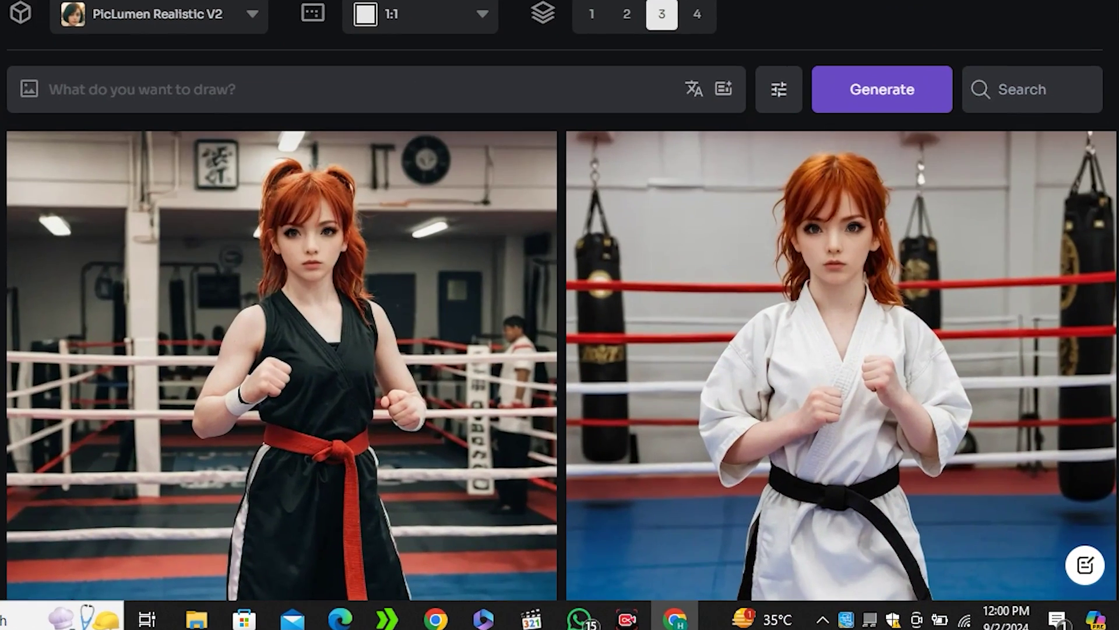
Examine the three generated karate girl images one by one in the enlarged view, comparing character and outfit
scroll(560, 350, down, 8)
scroll(373, 350, down, 3)
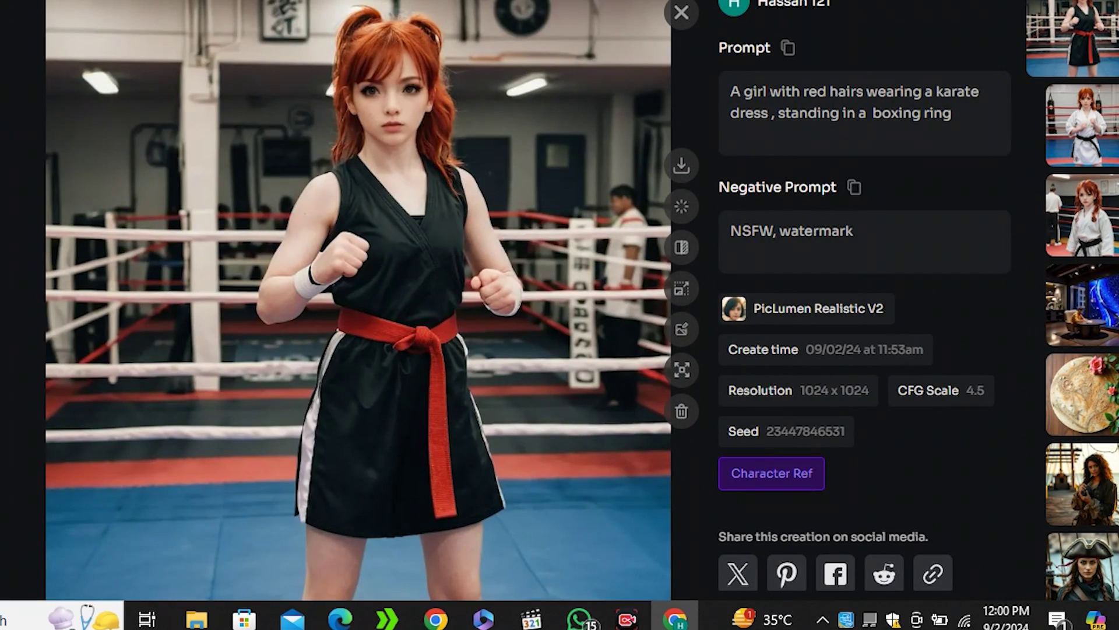
click(1082, 125)
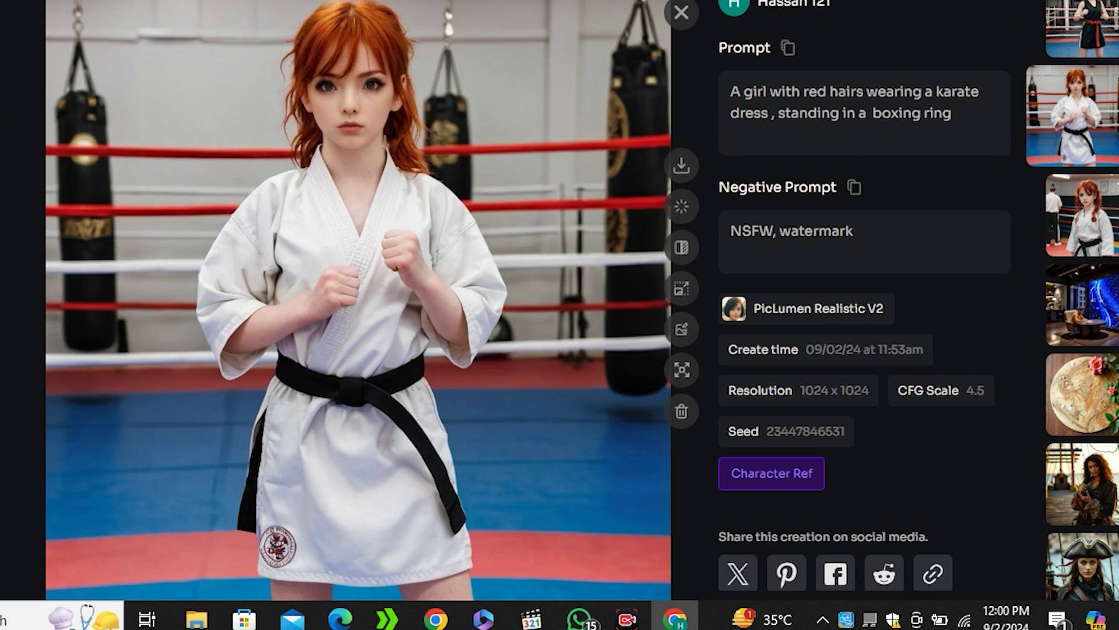
click(1082, 214)
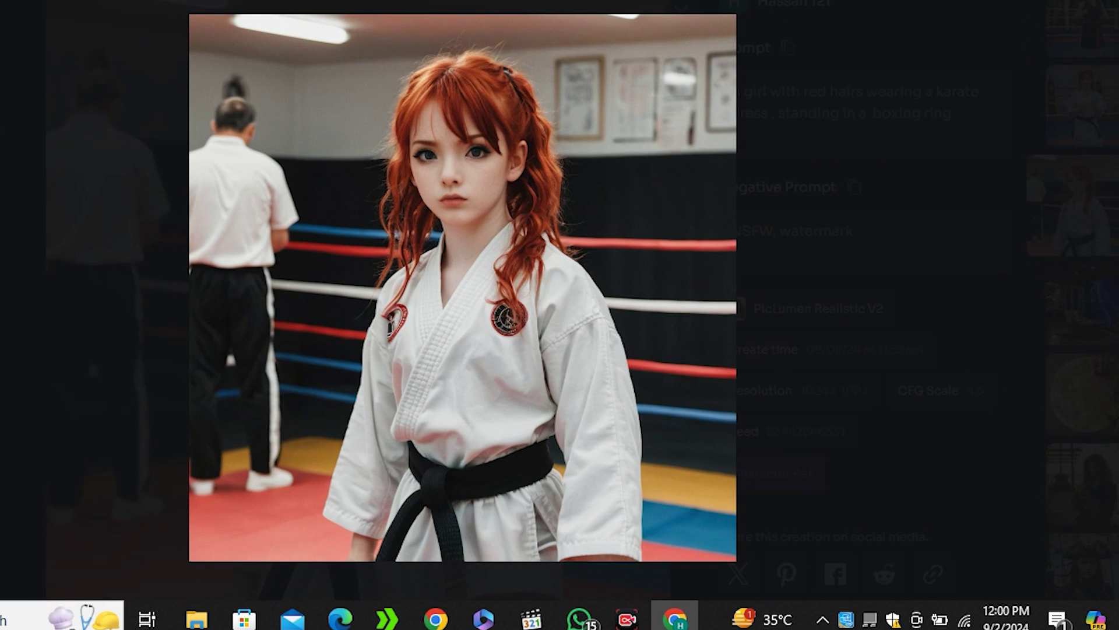
key(Escape)
click(1082, 106)
click(1082, 29)
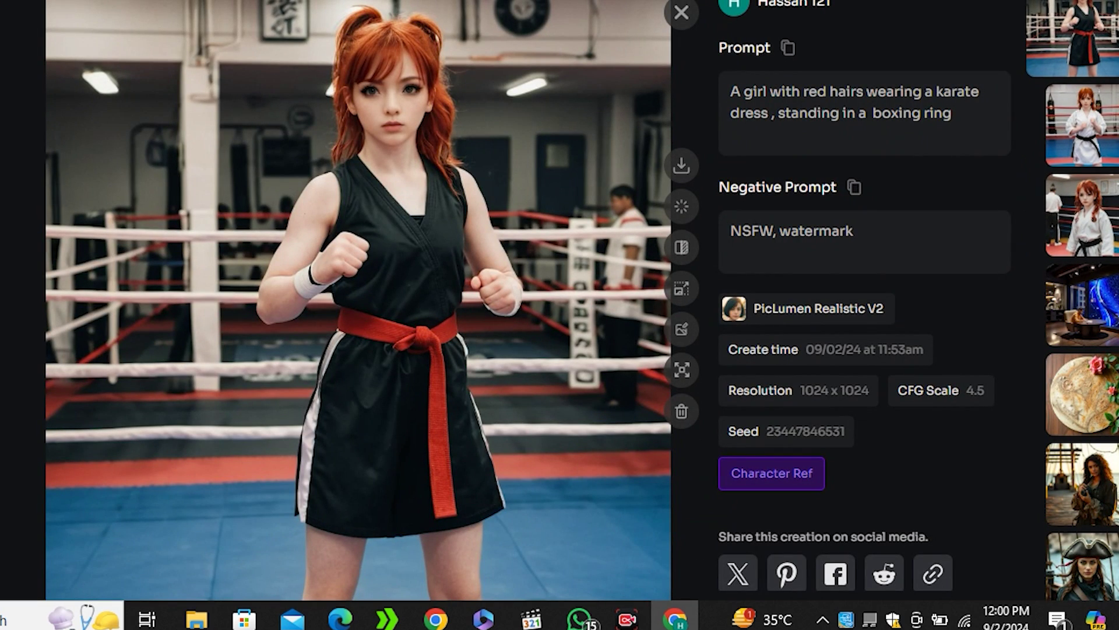
key(Right)
key(Escape)
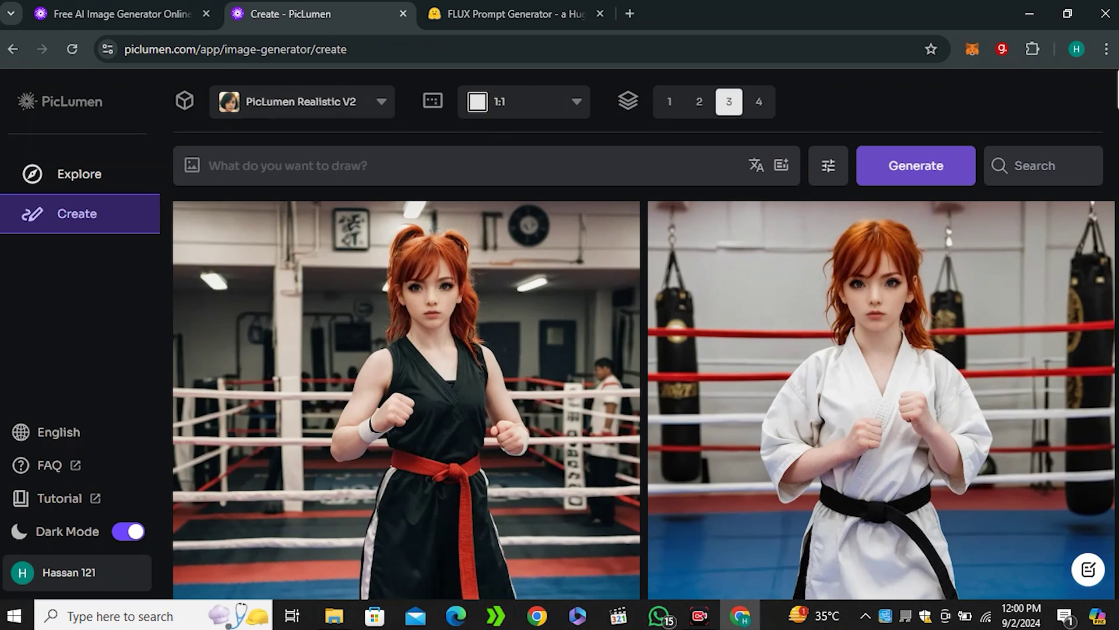
Inpaint the white-uniformed girl's image, masking her hair with a slightly larger brush and submitting the prompt "blue hairs"
click(881, 399)
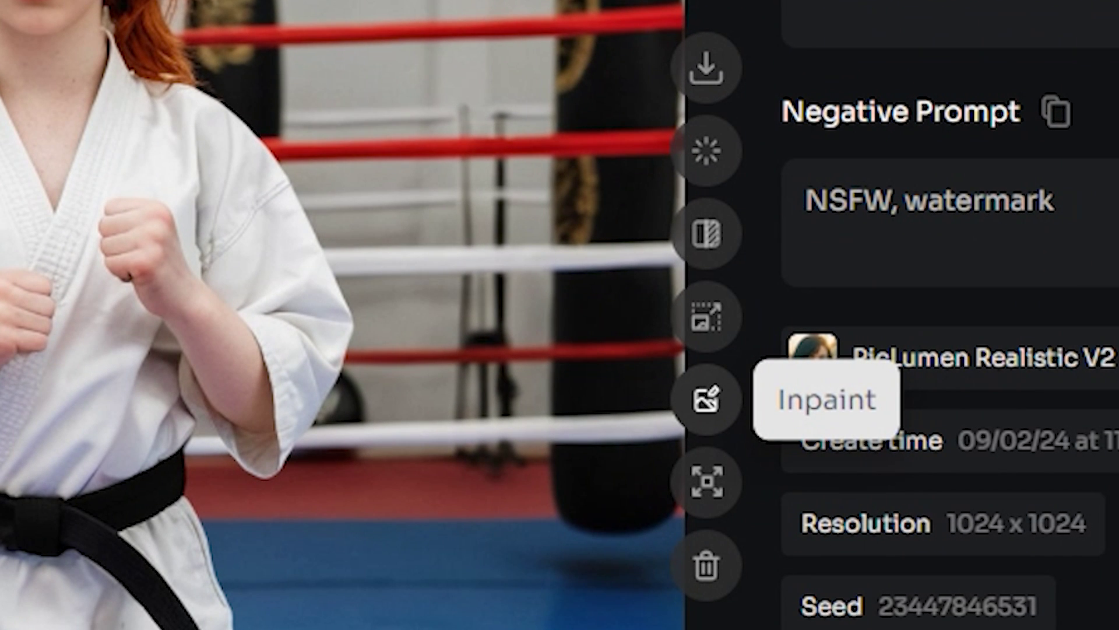
click(707, 399)
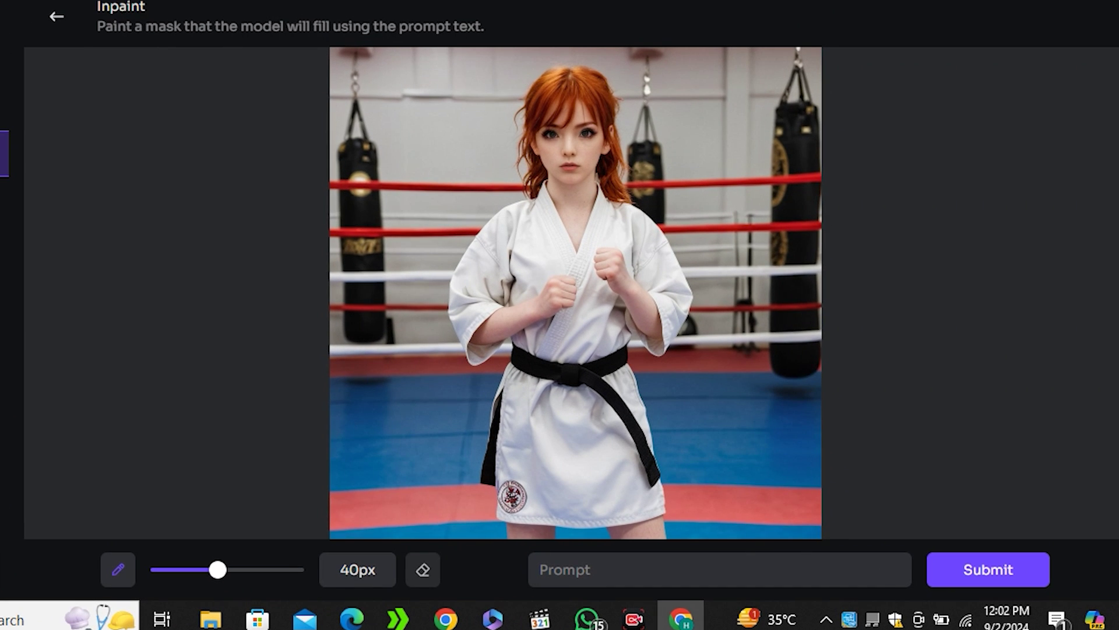
mouse_move(218, 569)
mouse_down()
mouse_move(265, 570)
mouse_move(225, 570)
mouse_up()
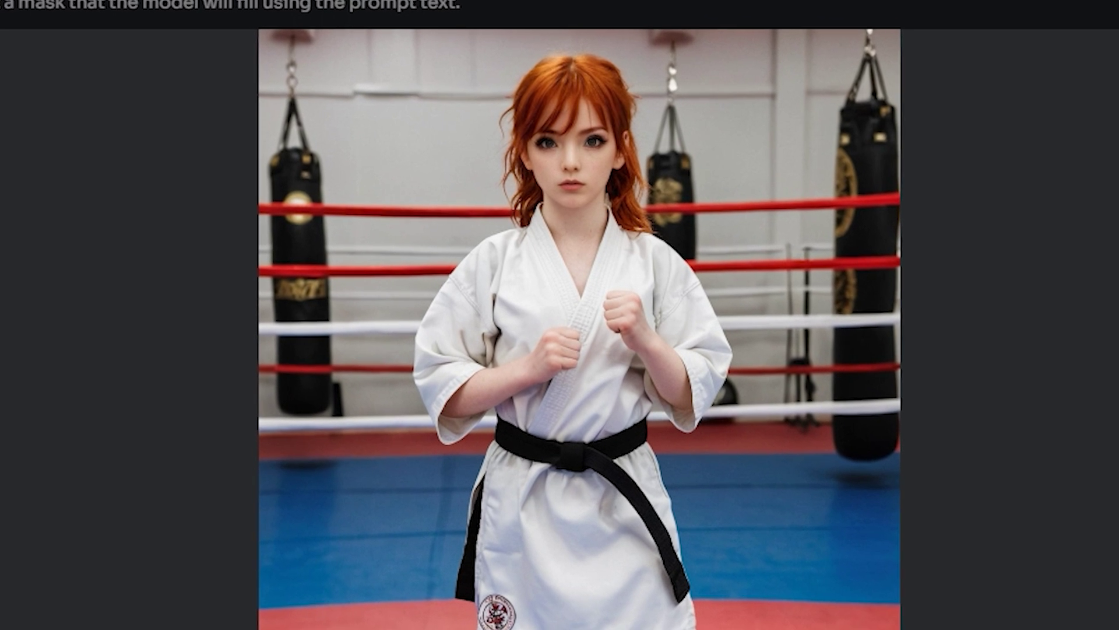
mouse_move(566, 67)
mouse_down()
mouse_move(595, 92)
mouse_move(525, 111)
mouse_move(612, 105)
mouse_move(629, 216)
mouse_move(644, 175)
mouse_move(514, 111)
mouse_move(528, 215)
mouse_move(565, 120)
mouse_up()
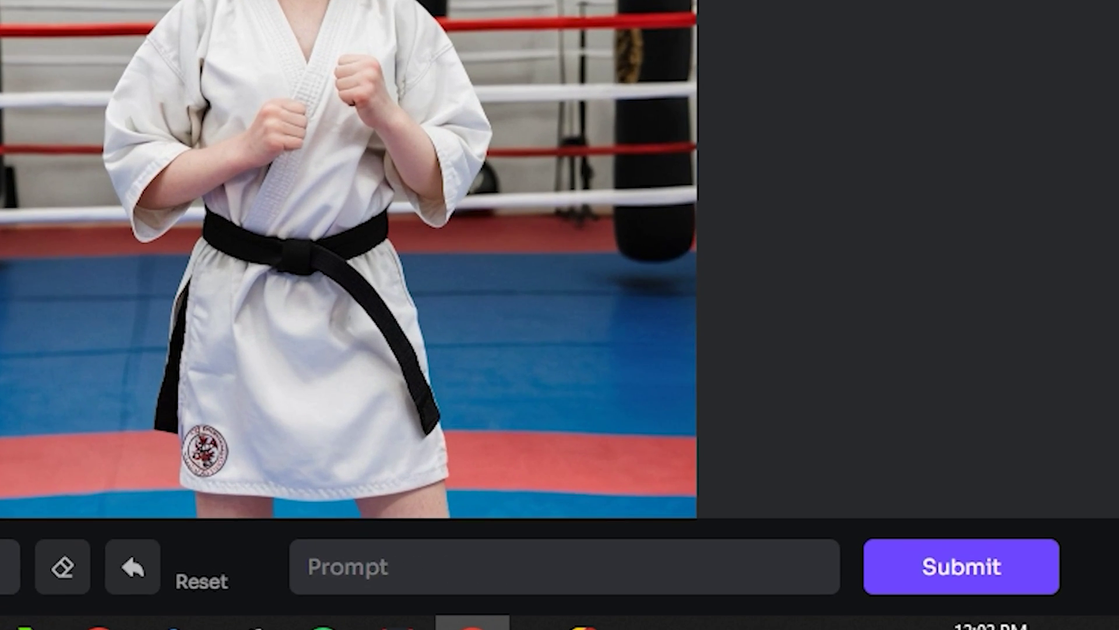
text(blue hairs)
key(Return)
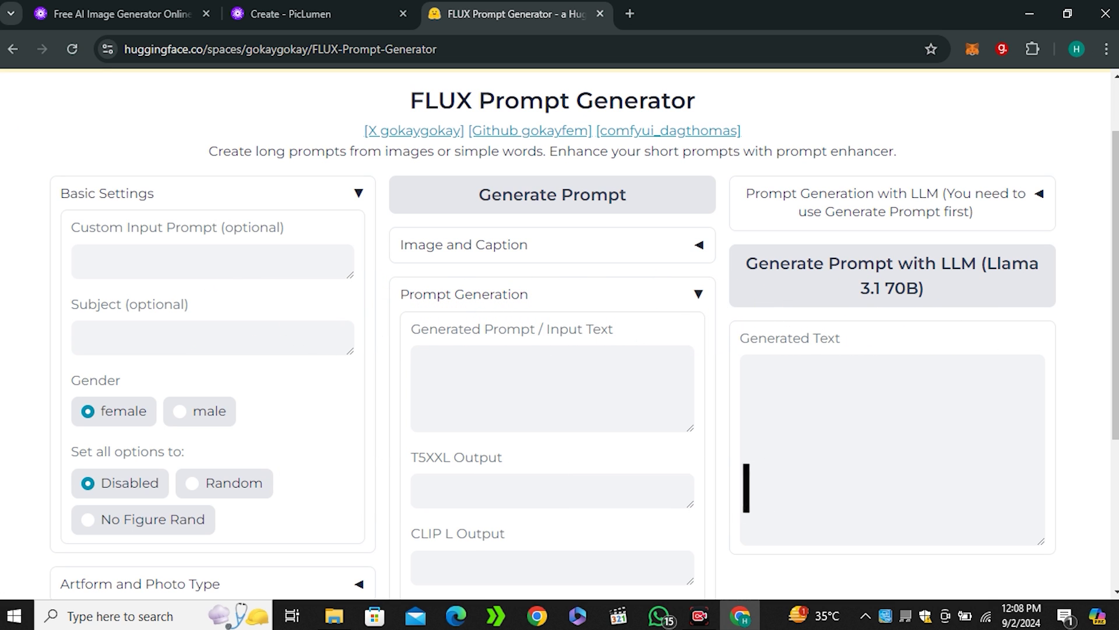
In the FLUX Prompt Generator, enter "A pirate girl in her ship" as the custom input prompt
scroll(560, 332, up, 2)
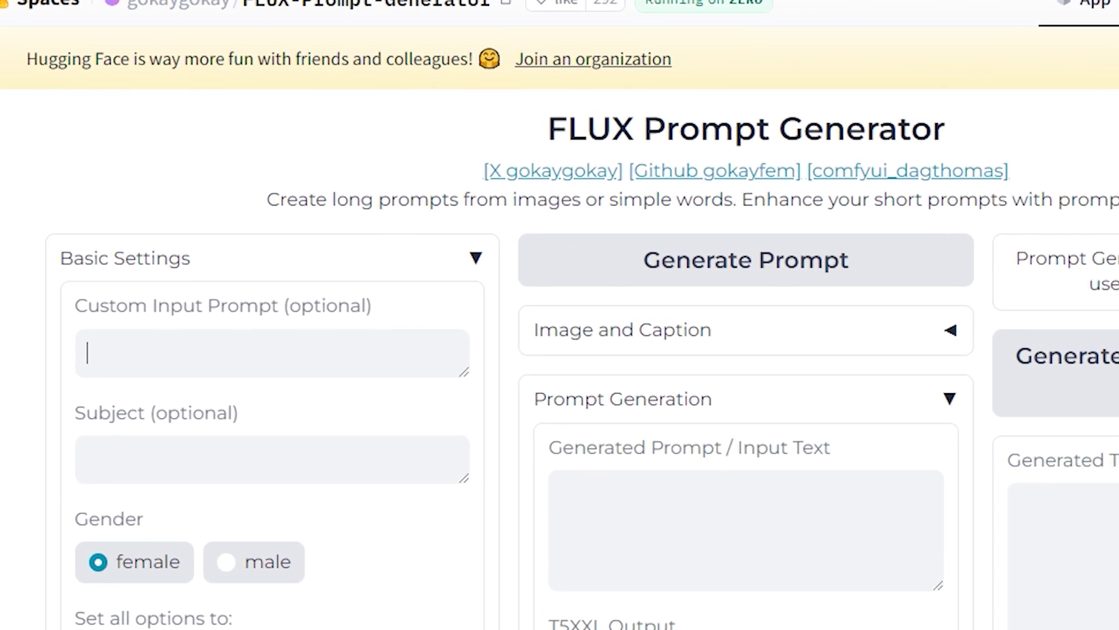
text(A pirate girl in her sh)
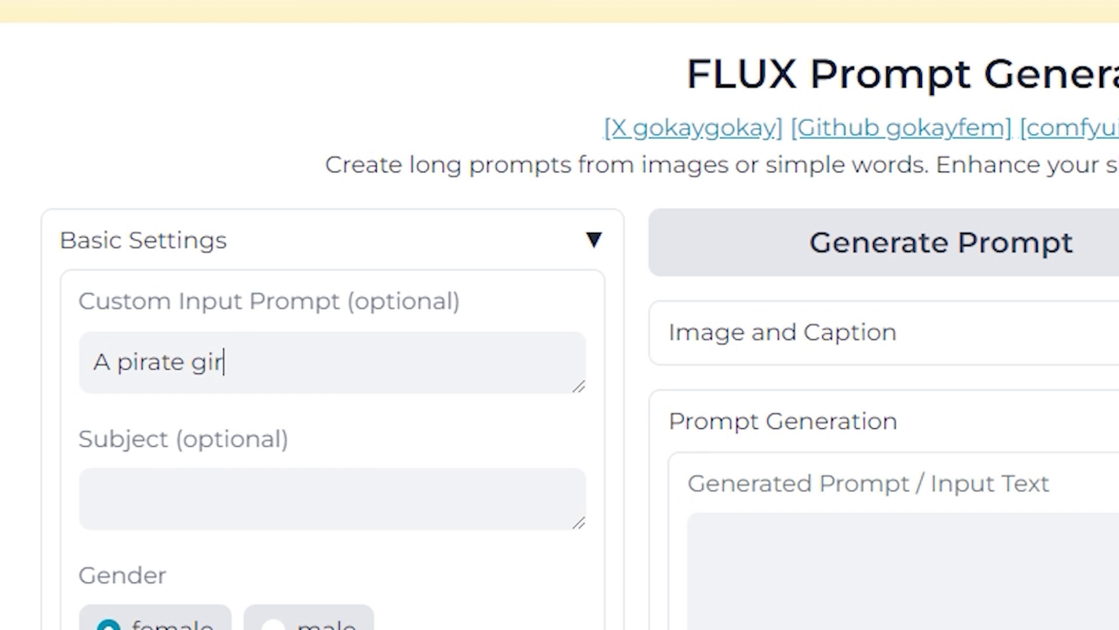
text(ip)
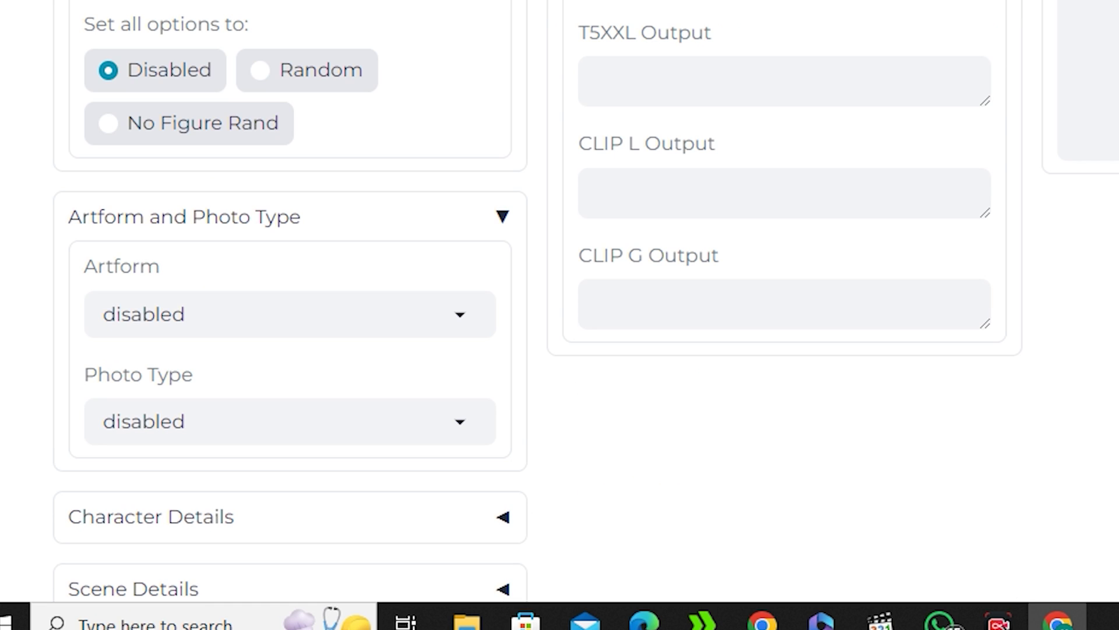
Set the artform to photography and the photo type to straight on for the pirate prompt
click(185, 314)
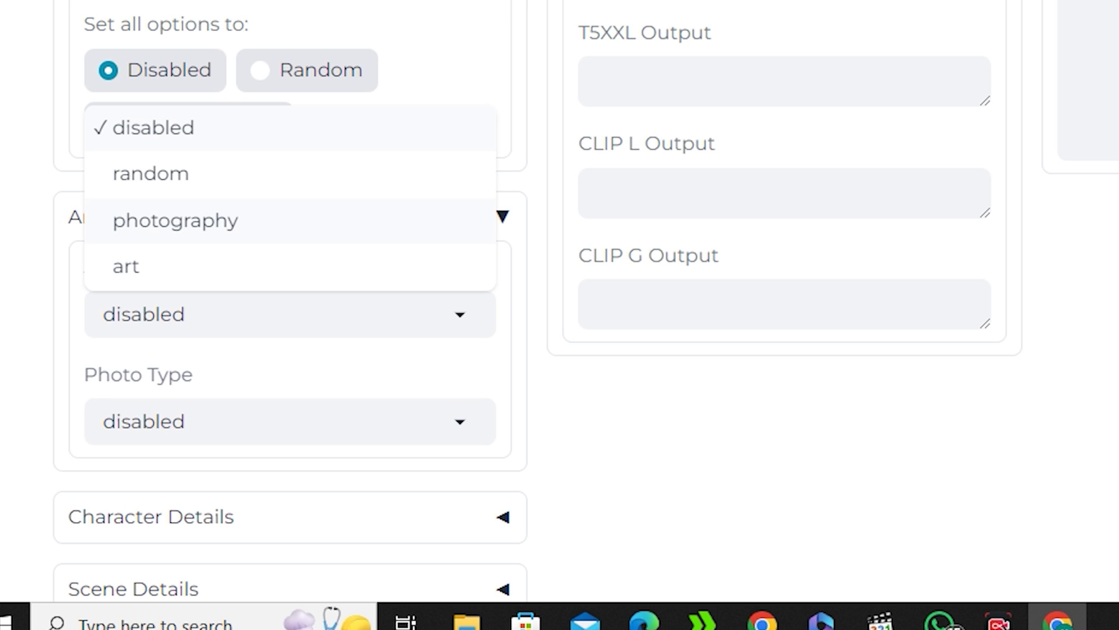
click(175, 220)
scroll(559, 301, down, 1)
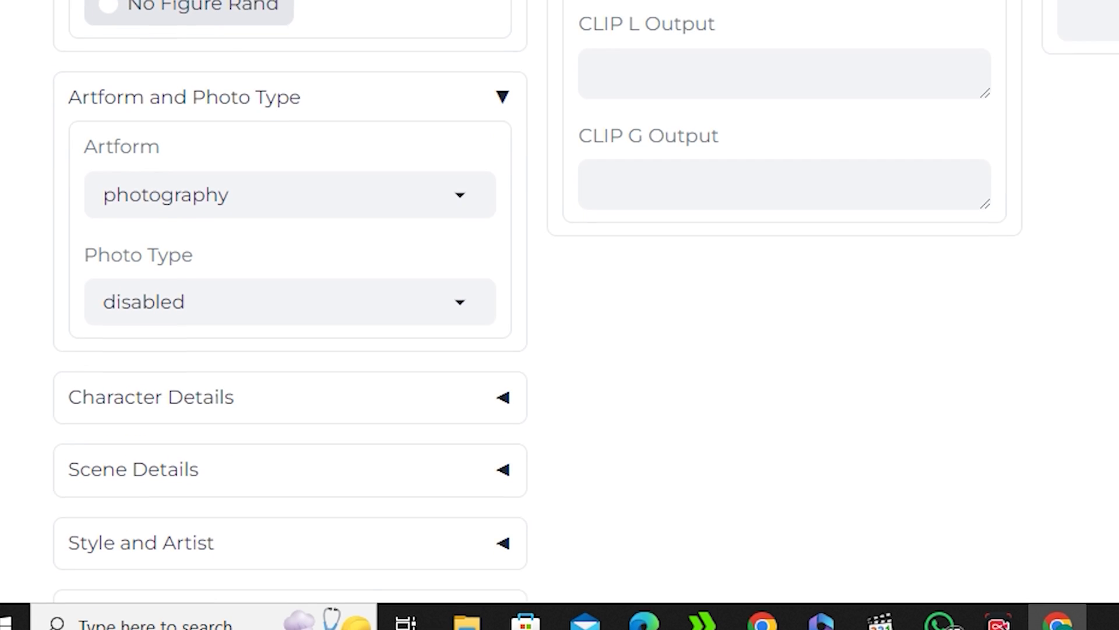
click(192, 302)
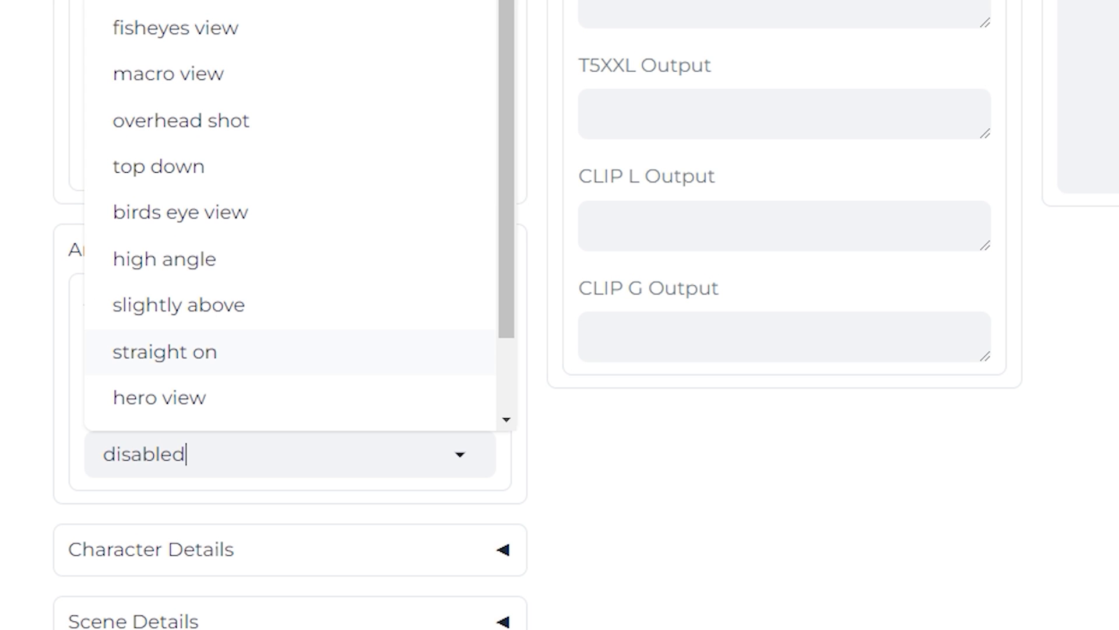
key(Return)
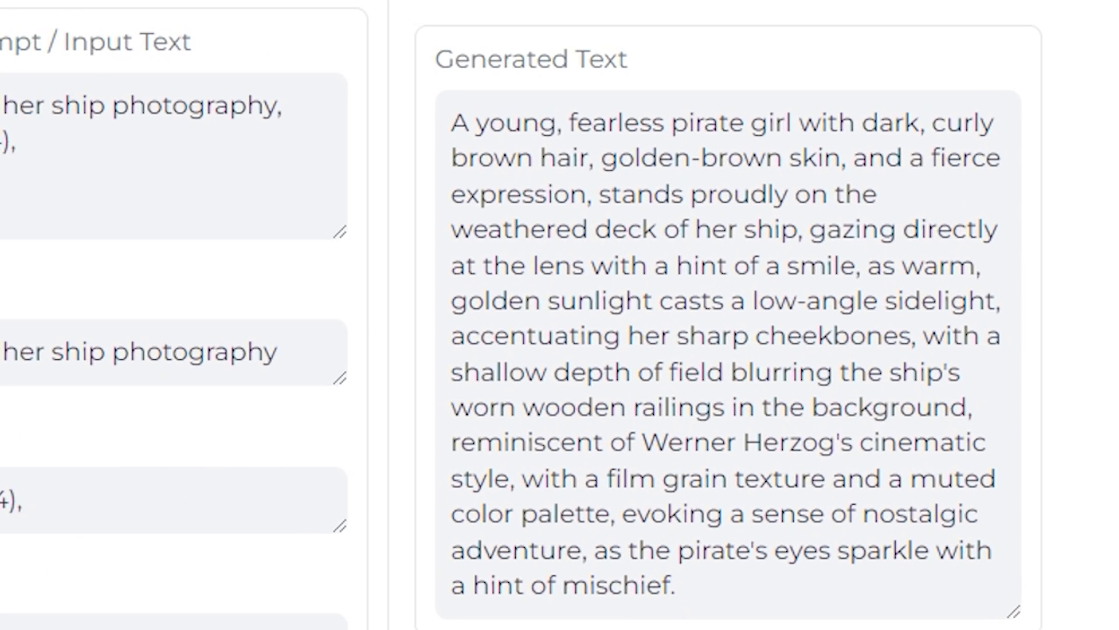
Copy the full generated pirate girl description and paste it into PicLumen as the image prompt
drag(452, 122, 675, 585)
key(ctrl+c)
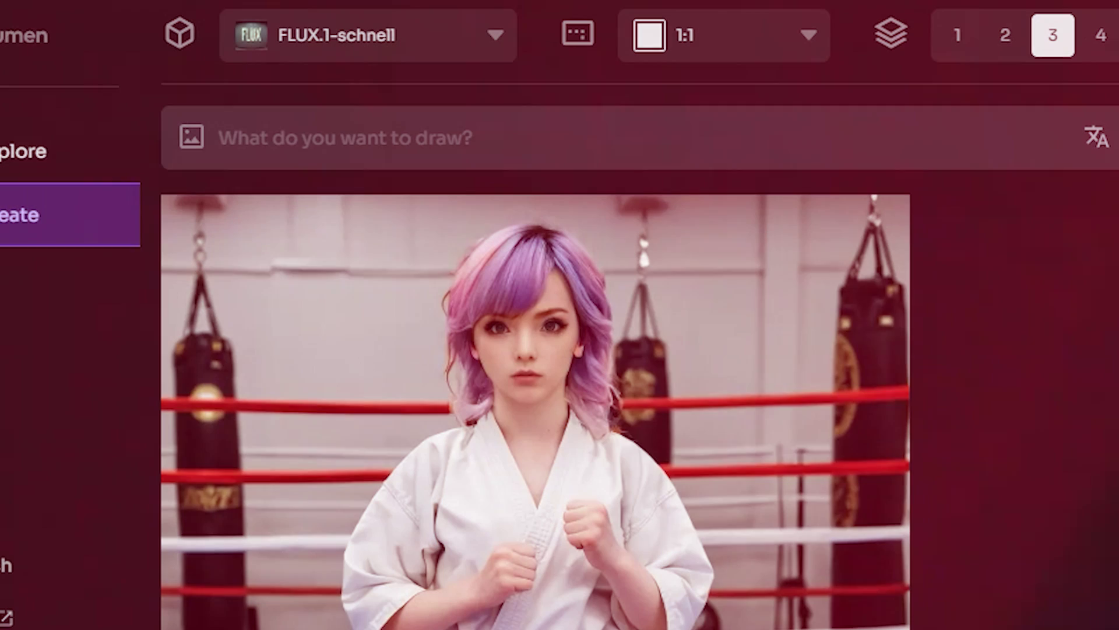
click(219, 138)
key(ctrl+v)
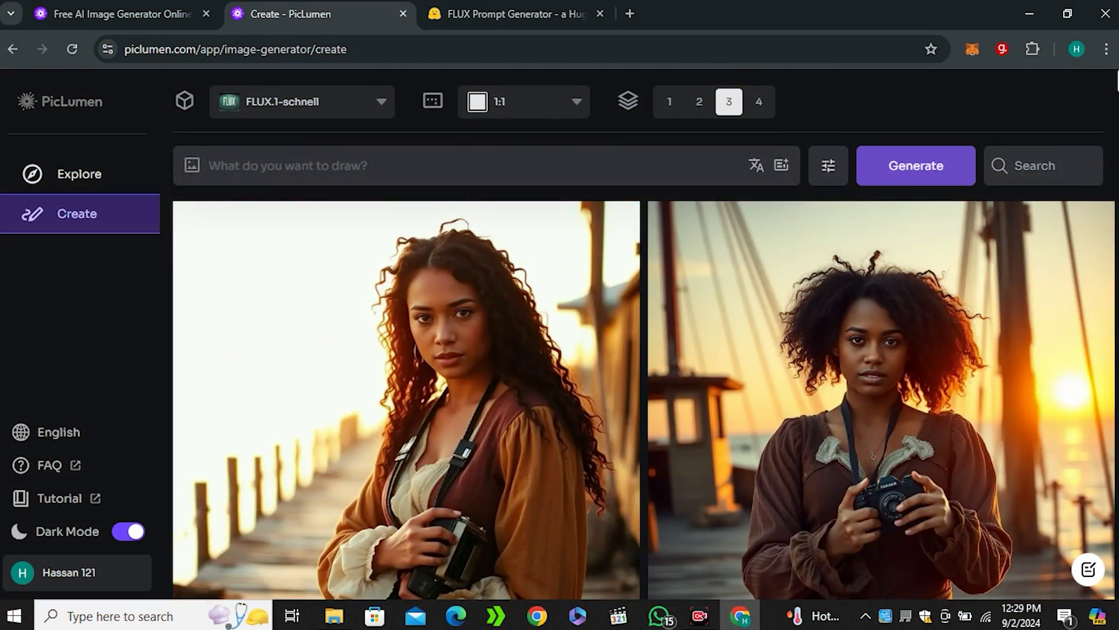
Examine the generated pirate woman images one after another in the enlarged view
click(406, 400)
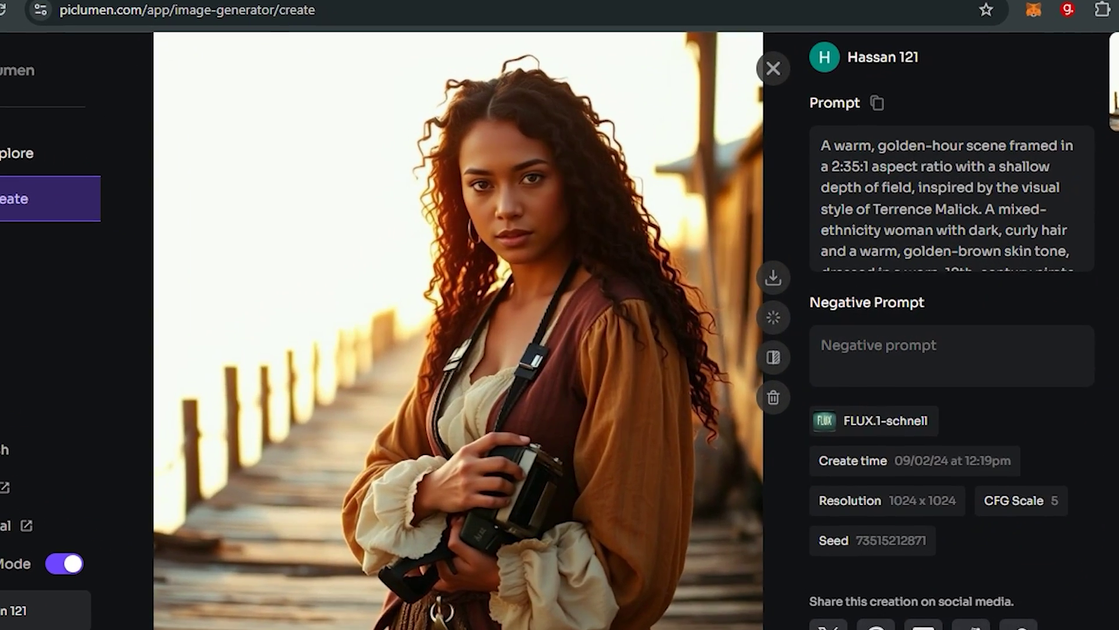
key(Down)
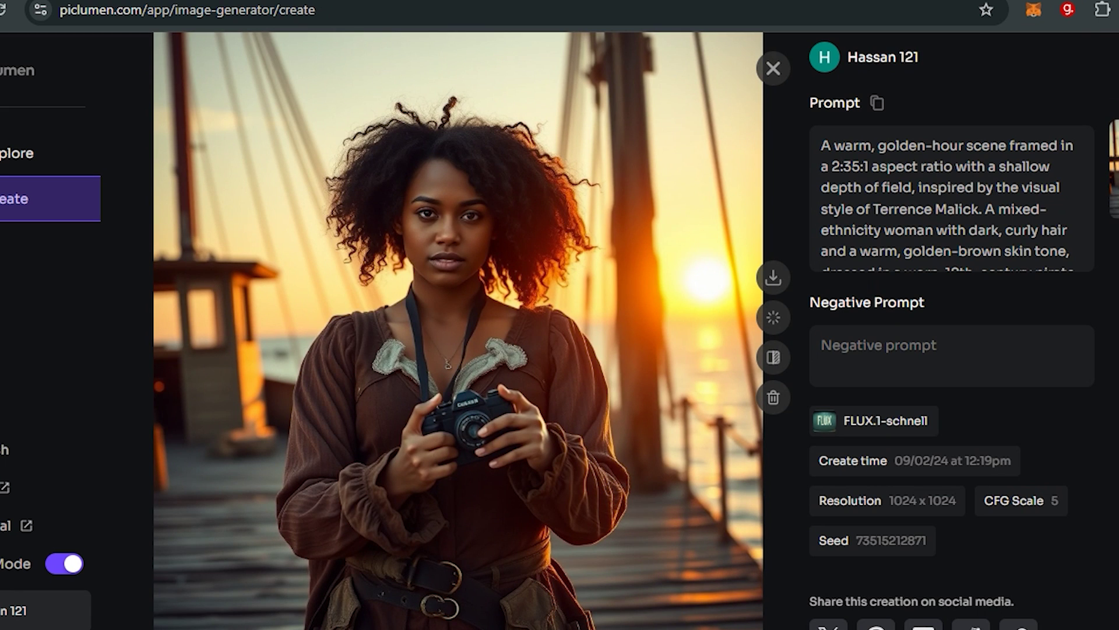
key(Down)
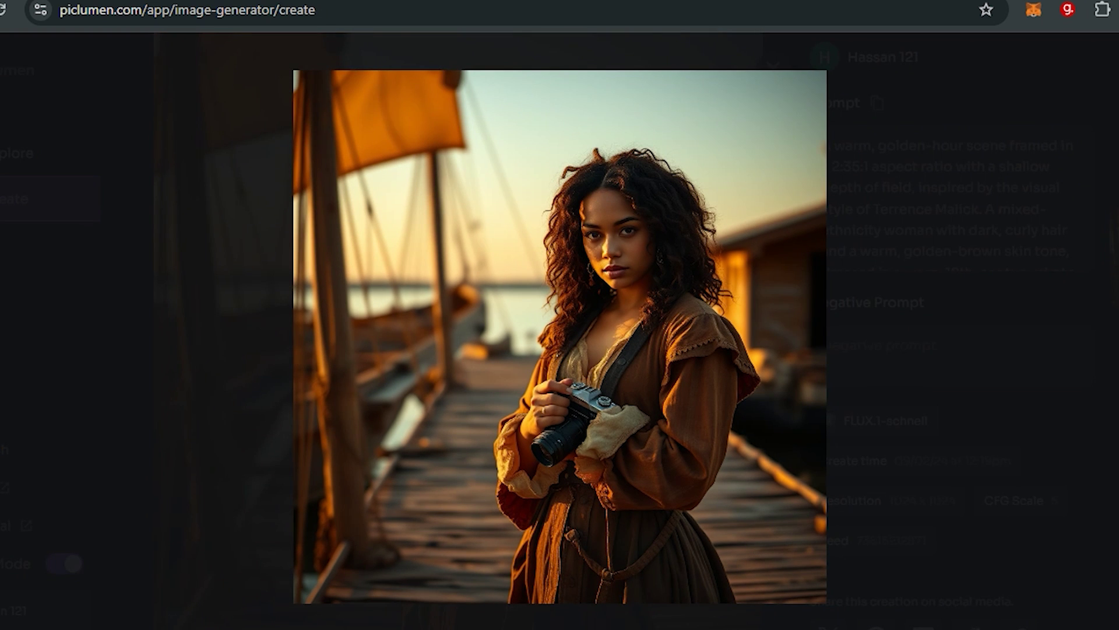
Leave the full-size view and examine the pirate woman image on the sunlit dock together with its prompt
key(Escape)
key(Escape)
key(Up)
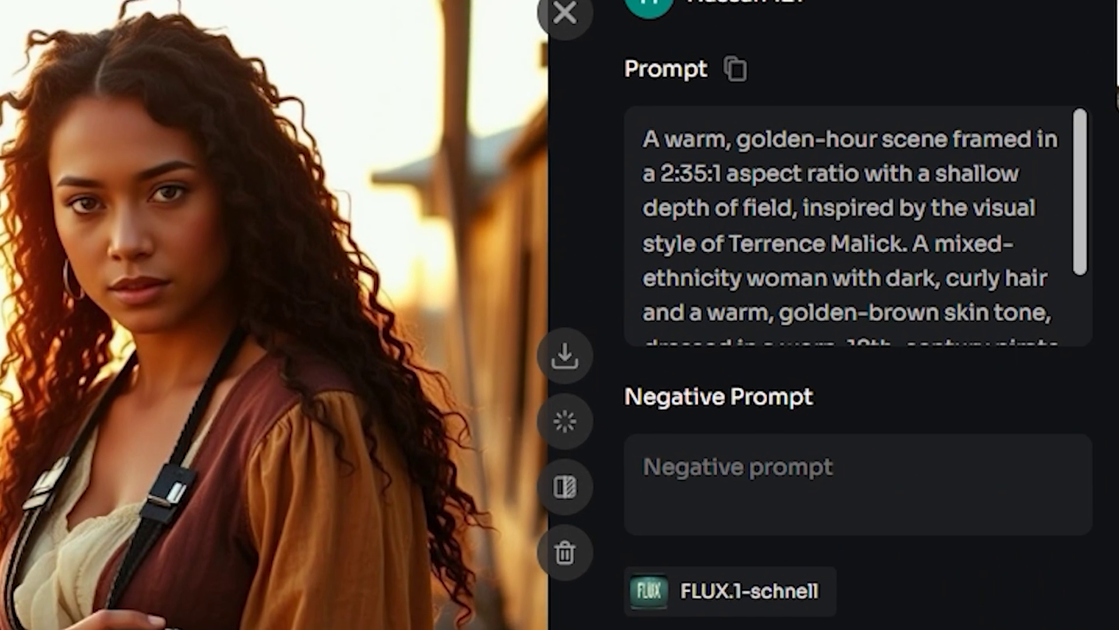
drag(821, 145, 874, 145)
drag(717, 138, 796, 173)
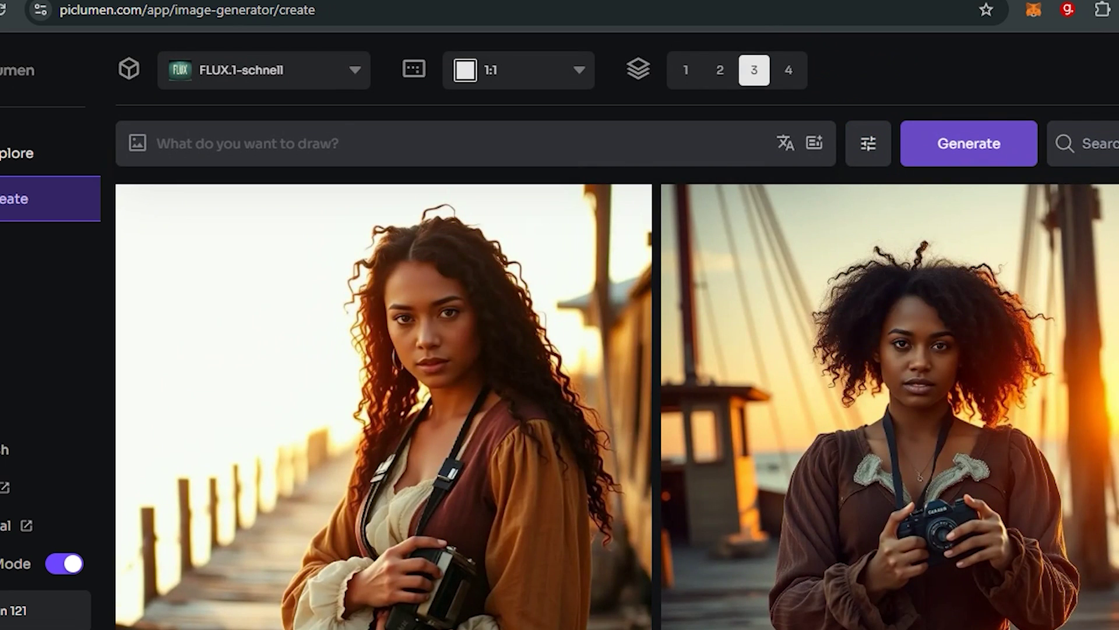
Copy the prompt of the pirate image with the orange sail and run it with Midjourney's /imagine command in Discord
scroll(617, 403, down, 6)
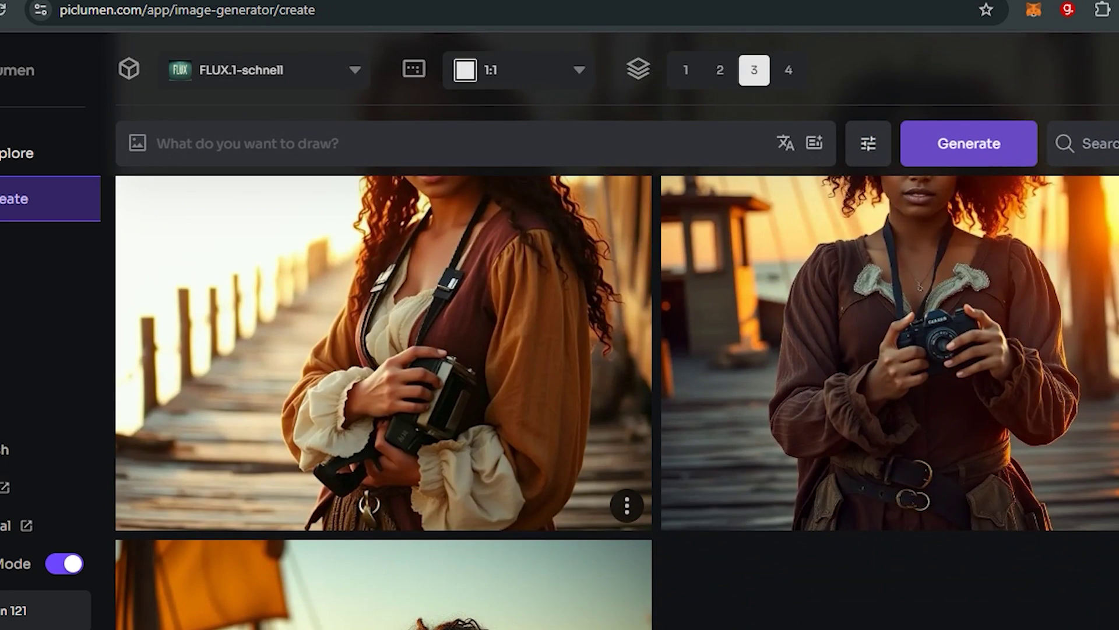
scroll(383, 403, down, 2)
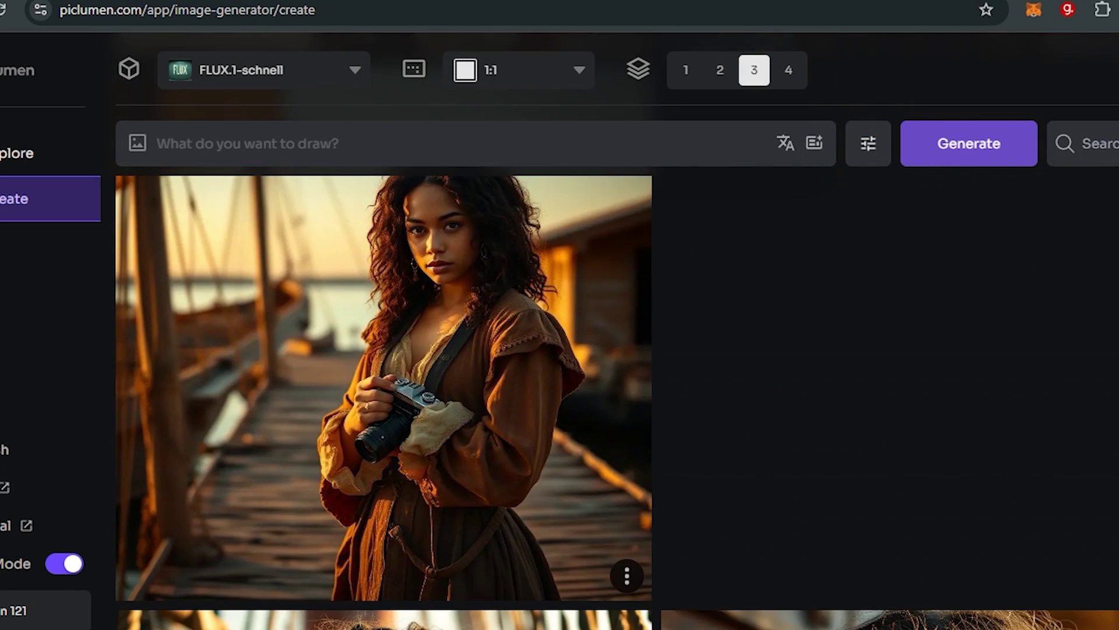
click(383, 402)
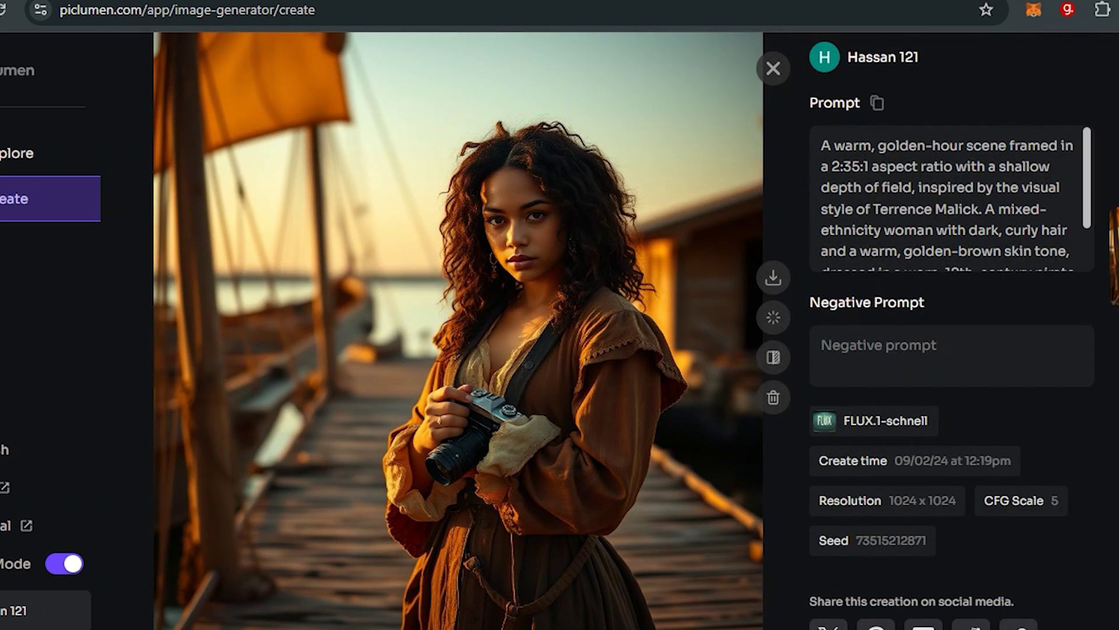
triple_click(951, 198)
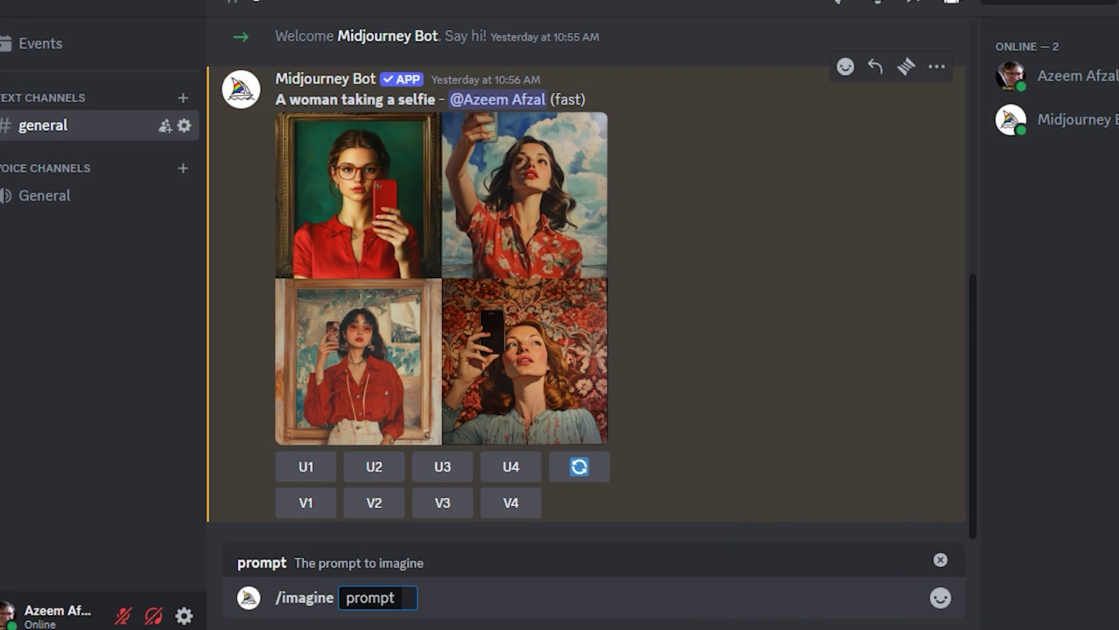
text(A warm, golden-hour scene framed in a 2:35:1 aspect ratio with a shallow depth of field, inspired by the visual style of Terrence Malick. A mixed-ethnicity woman with dark, curly hair and a warm, golden-brown skin tone, dressed in a worn, 18th-century pirate attire, stands on a weathered, wooden dock, gently embracing a vintage camera.)
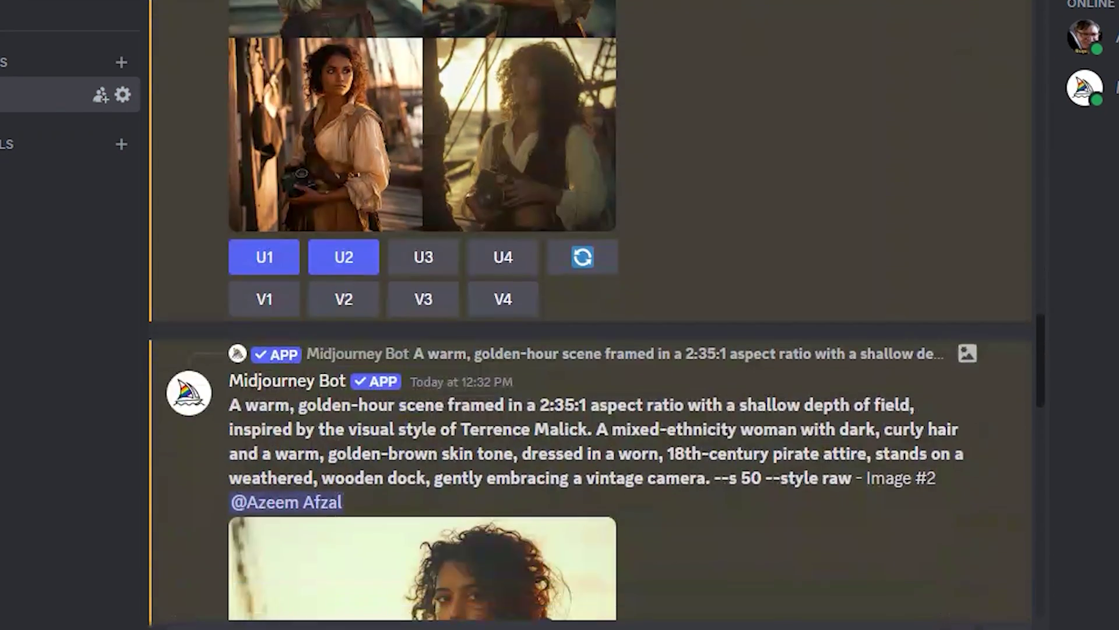
scroll(500, 300, down, 3)
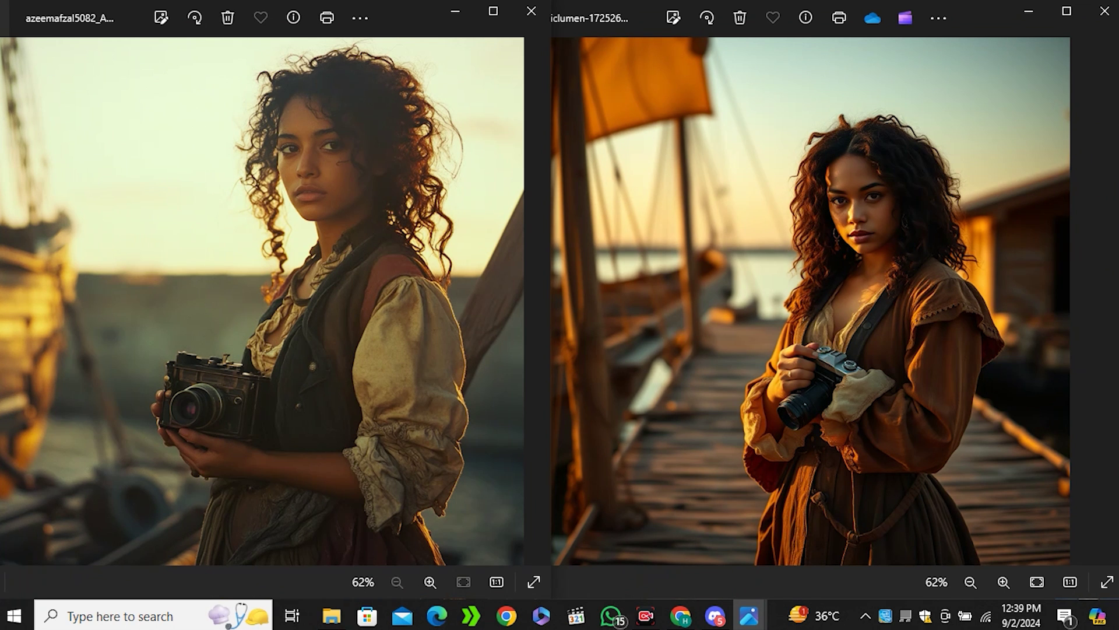
Compare the Midjourney and PicLumen pirate woman images side by side, looking closely at the faces in both
scroll(811, 301, up, 1)
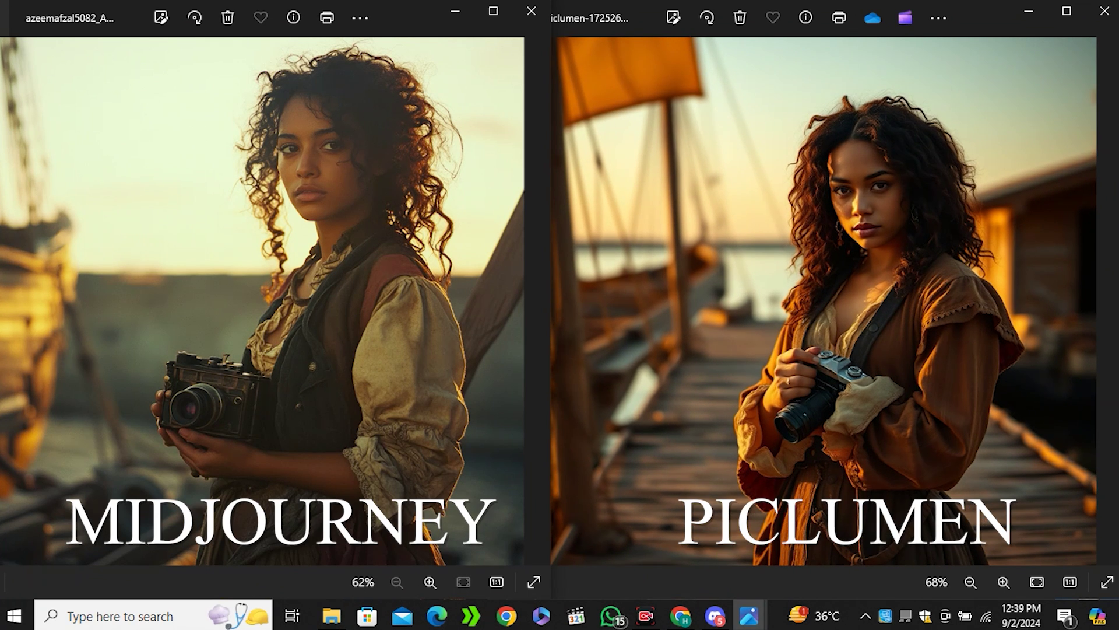
scroll(823, 300, down, 1)
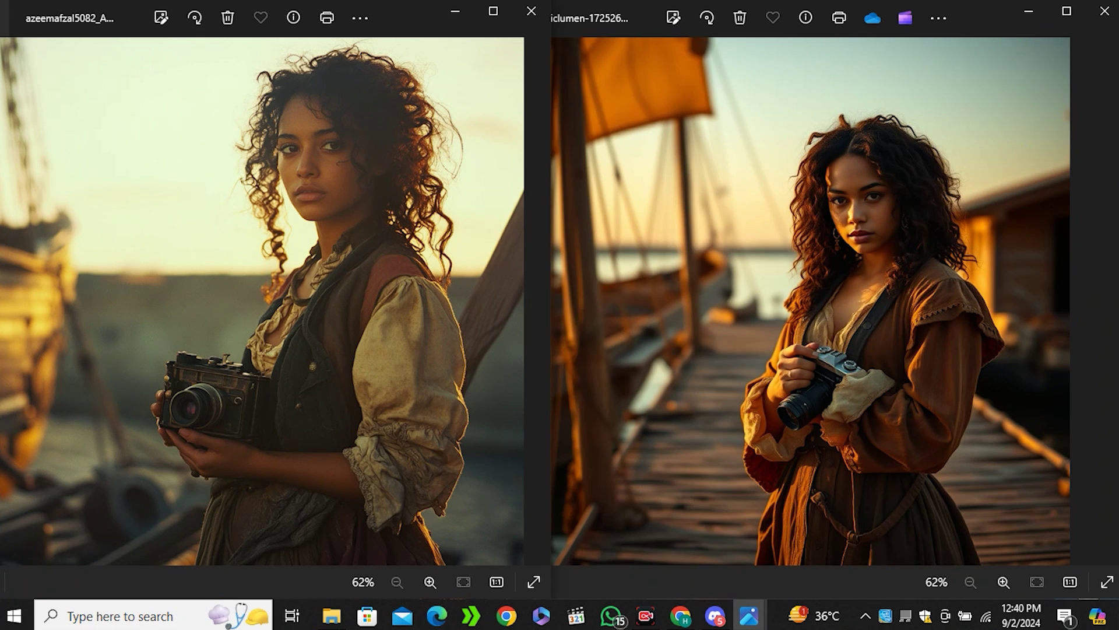
scroll(327, 184, up, 7)
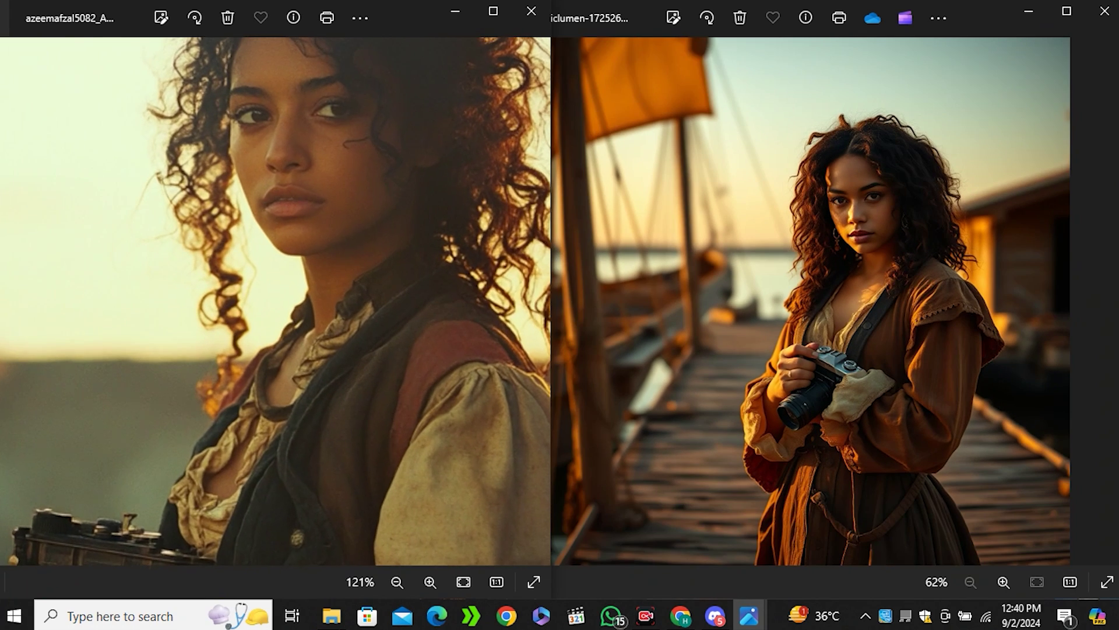
scroll(834, 205, up, 7)
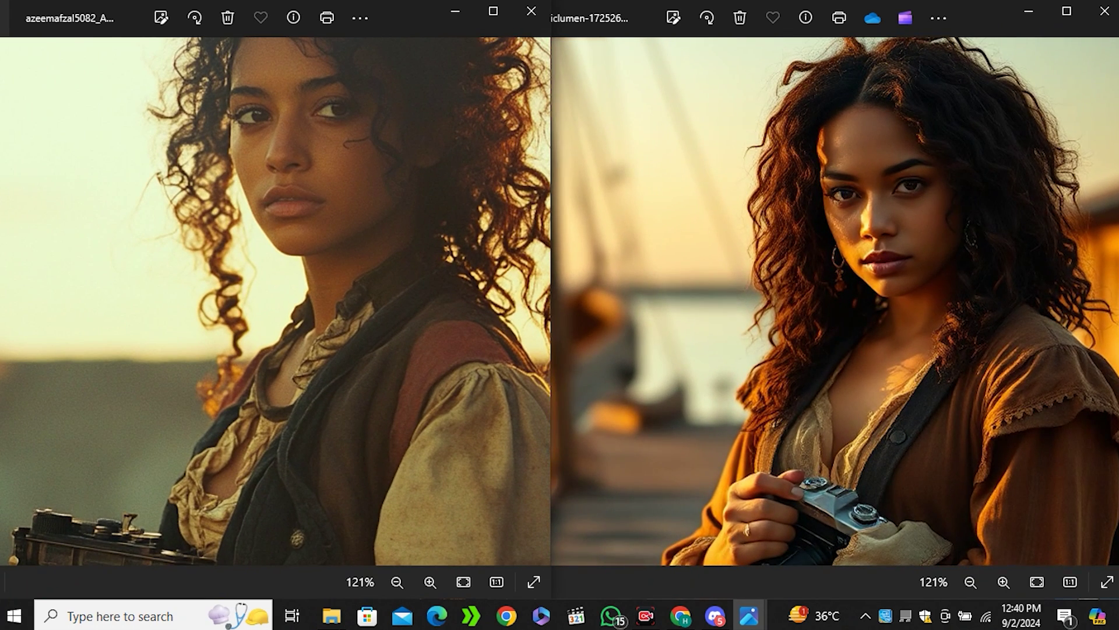
Switch to PicLumen in the browser and examine the joker mask images along with the prompt used for them
key(alt+Tab)
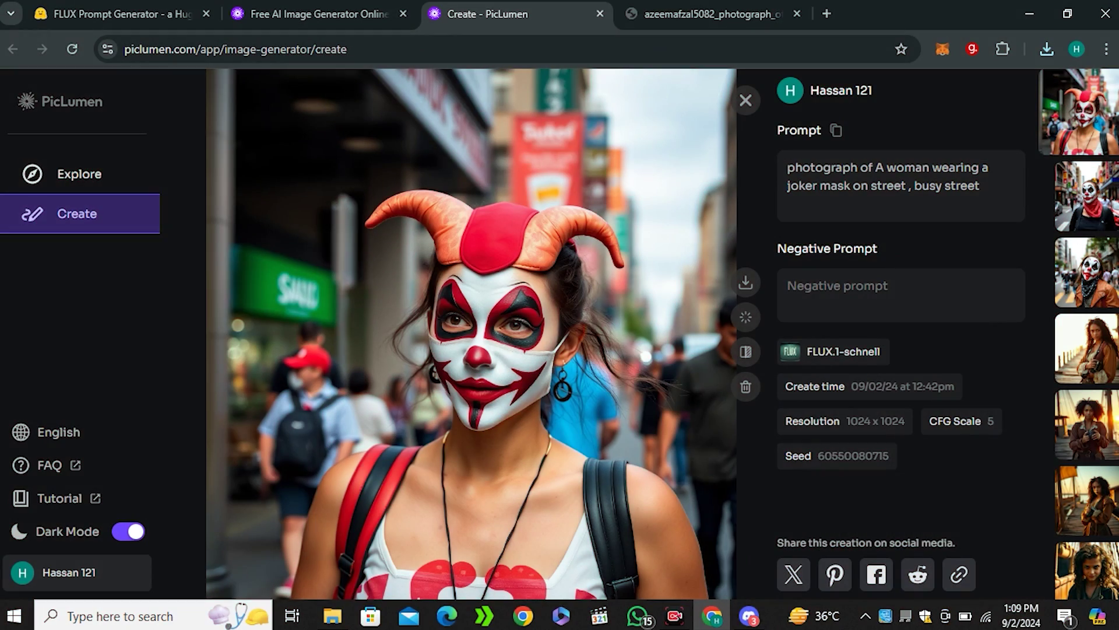
drag(795, 167, 981, 185)
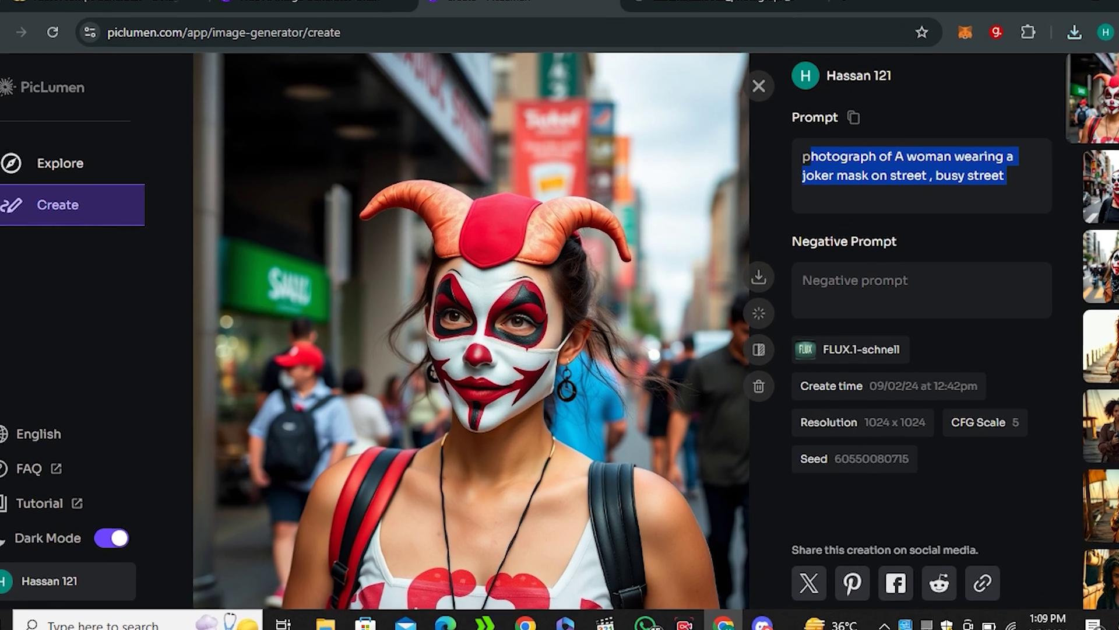
key(Down)
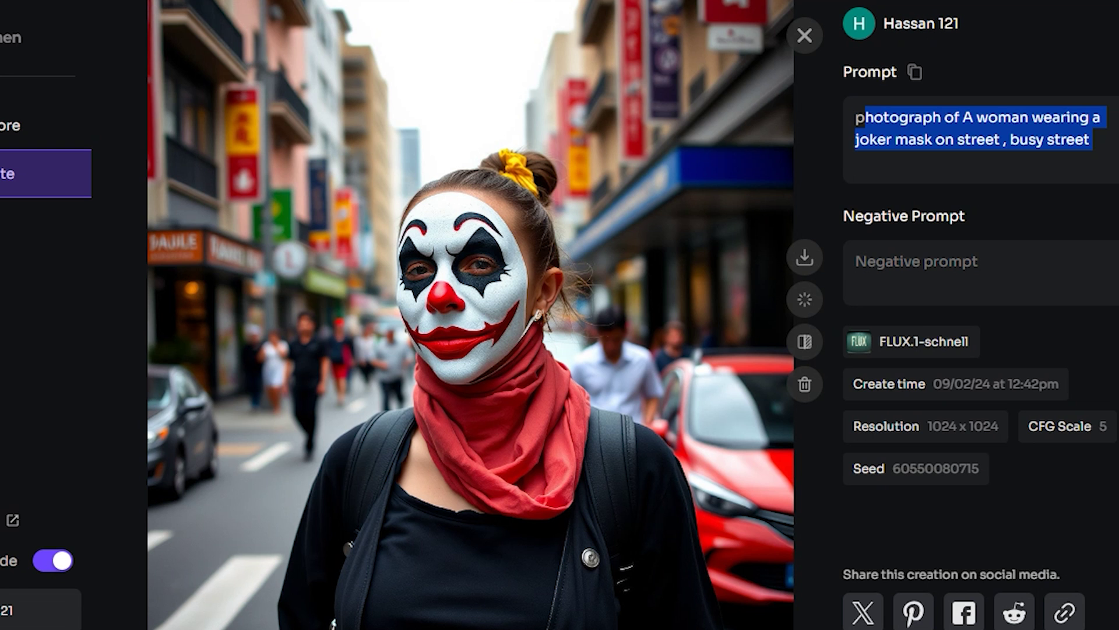
key(Right)
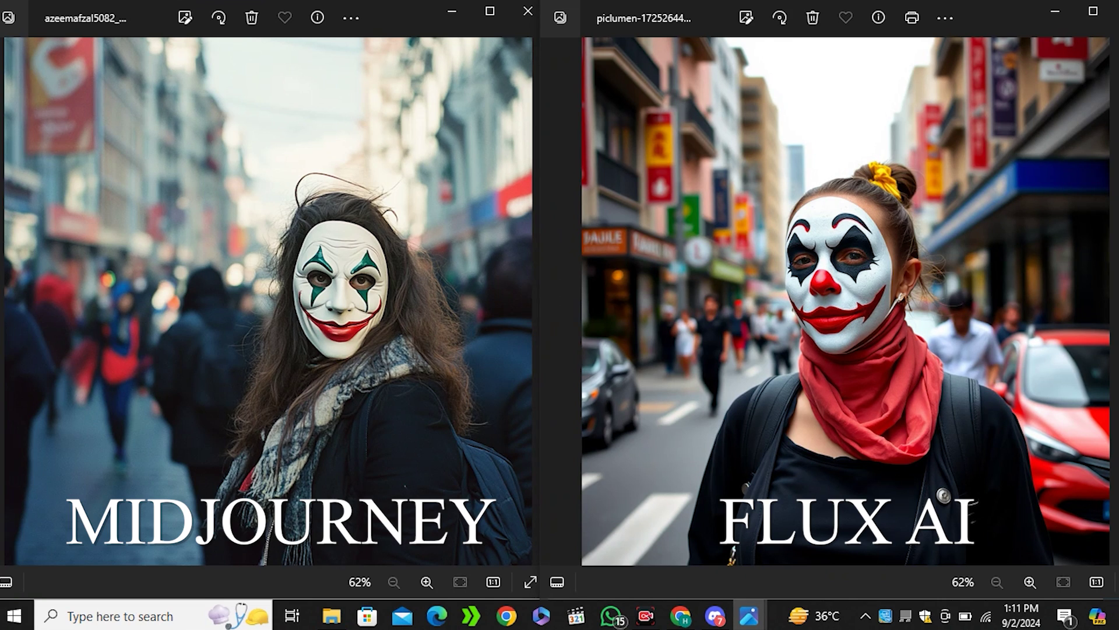
Compare the Midjourney and PicLumen joker mask images side by side, inspecting each masked face up close
scroll(845, 304, up, 1)
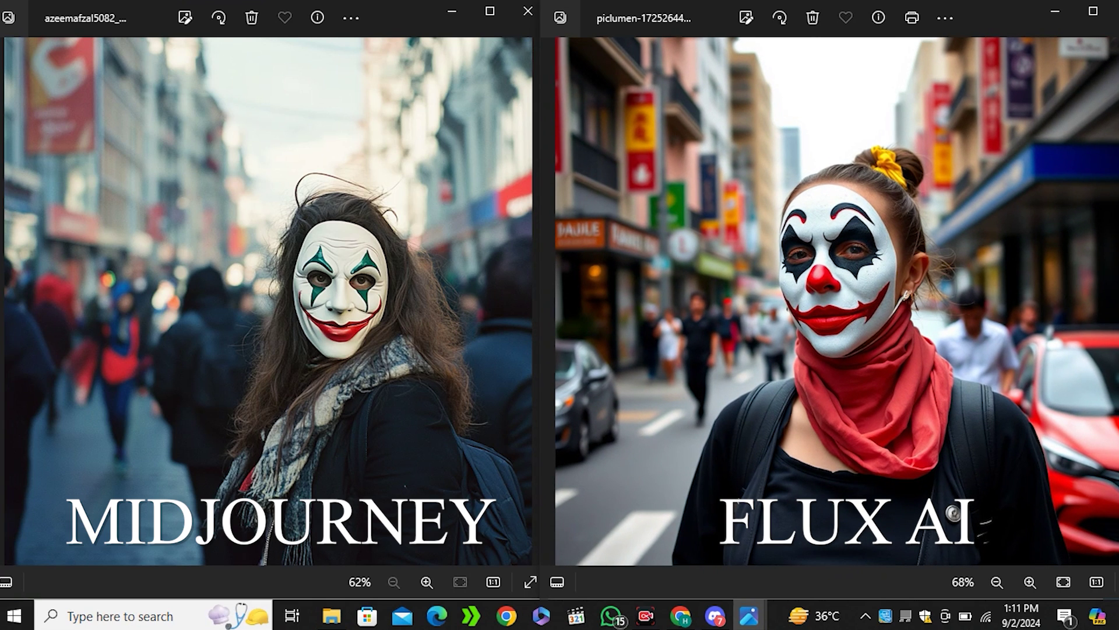
key(ctrl+minus)
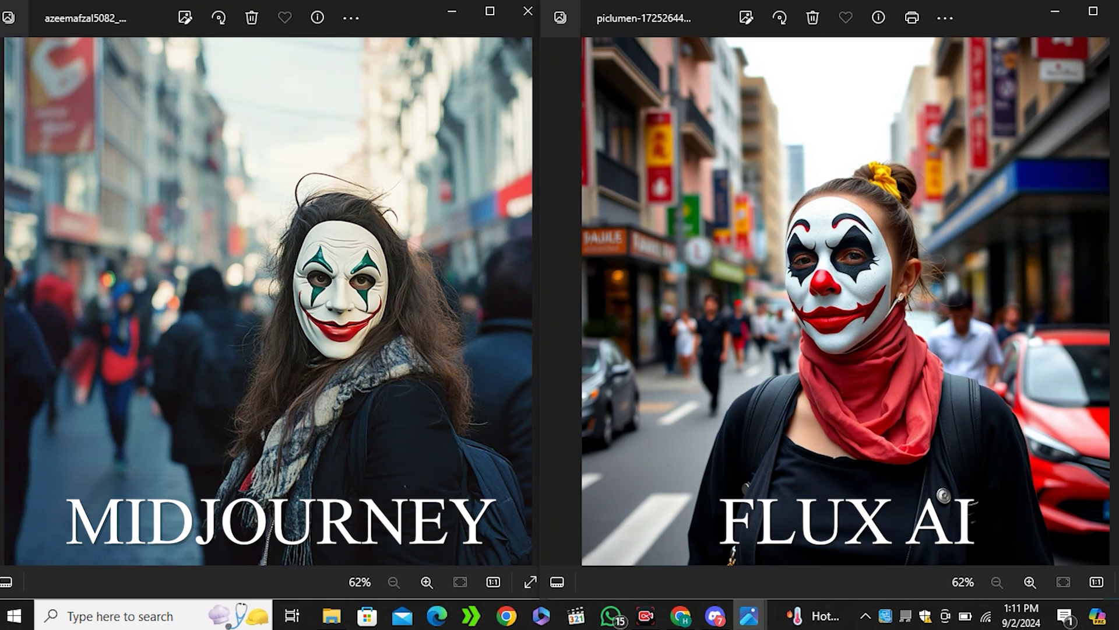
key(ctrl+plus)
key(ctrl+plus)
key(ctrl+plus)
key(ctrl+plus)
key(ctrl+plus)
key(ctrl+plus)
key(ctrl+plus)
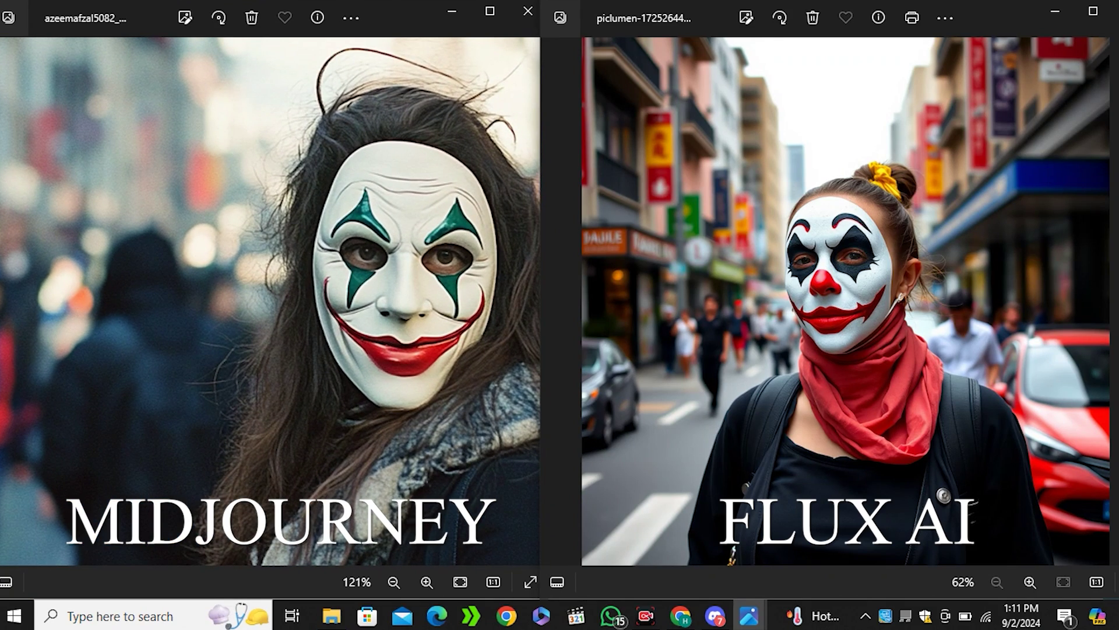
scroll(269, 303, down, 7)
scroll(910, 250, up, 8)
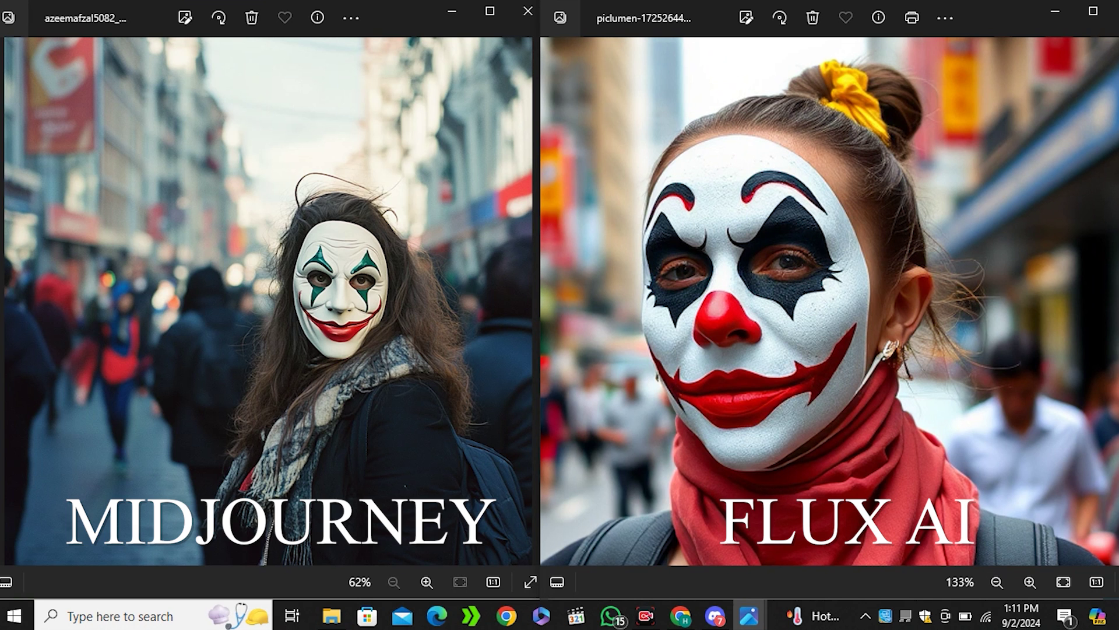
key(ctrl+minus)
key(ctrl+minus)
key(ctrl+minus)
key(ctrl+minus)
key(ctrl+minus)
key(ctrl+minus)
key(ctrl+minus)
key(ctrl+minus)
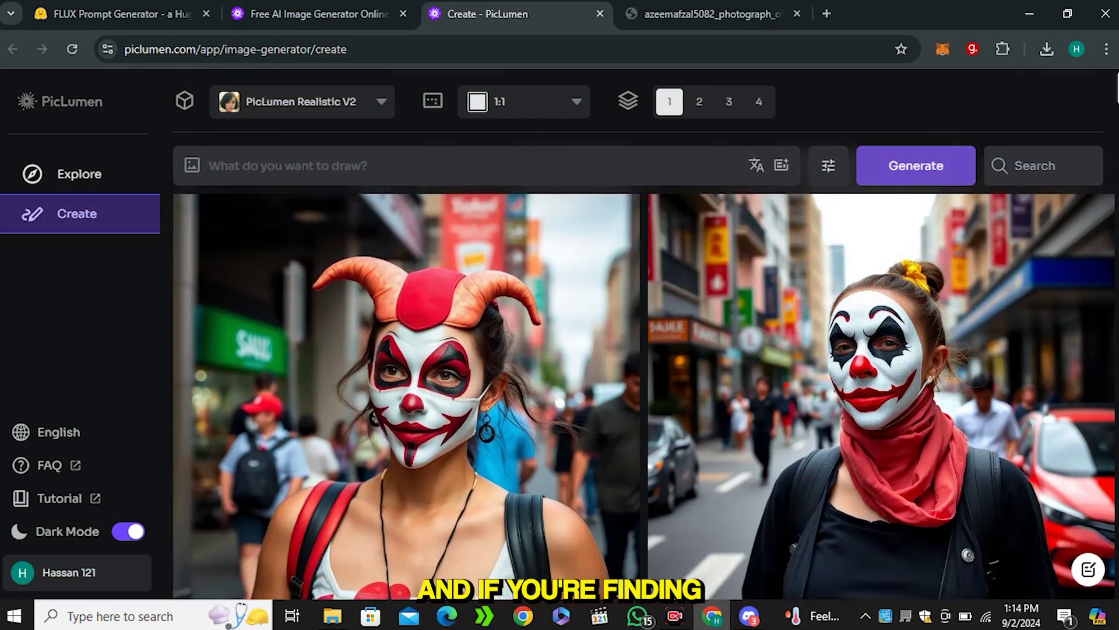
Review the joker mask images in PicLumen and the monthly costs in the plan comparison on Midjourney's subscription page
scroll(406, 397, down, 3)
scroll(407, 397, up, 3)
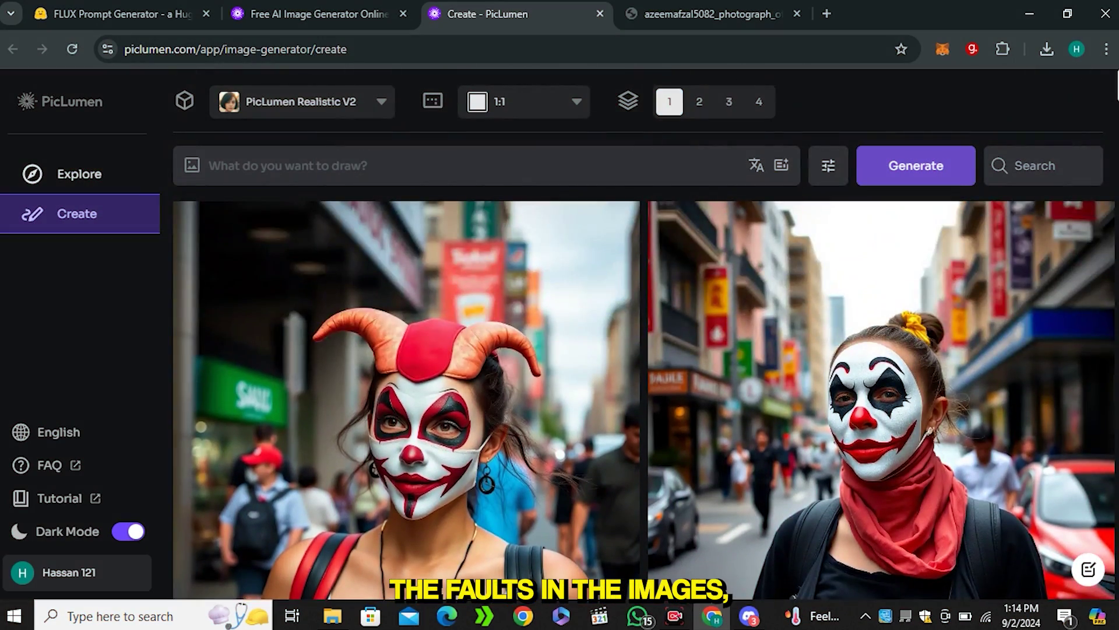
click(407, 396)
key(Down)
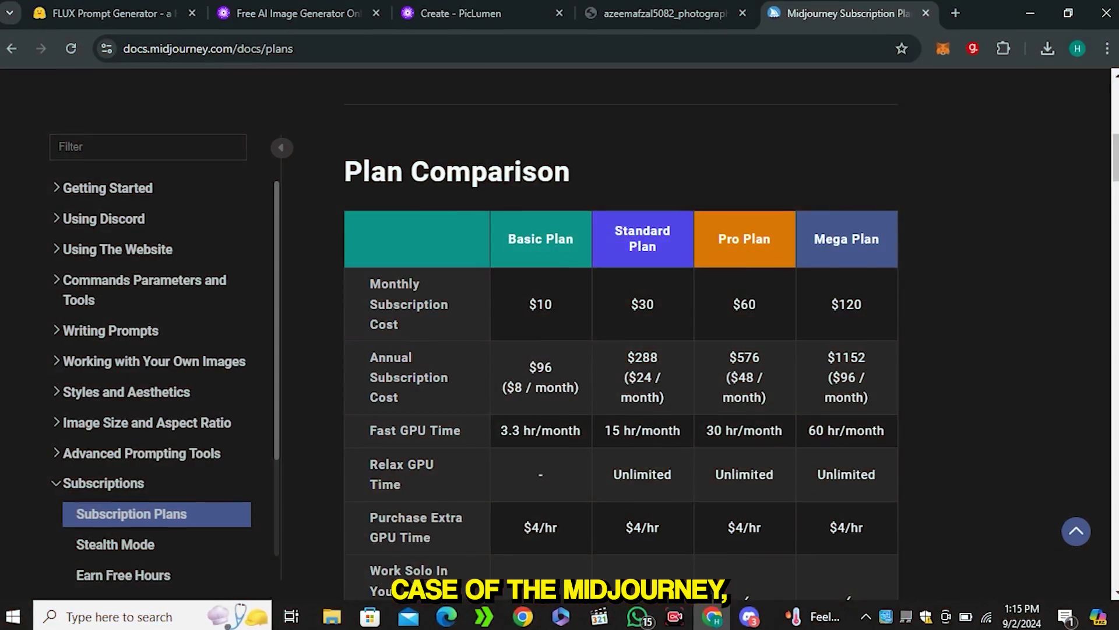
double_click(652, 320)
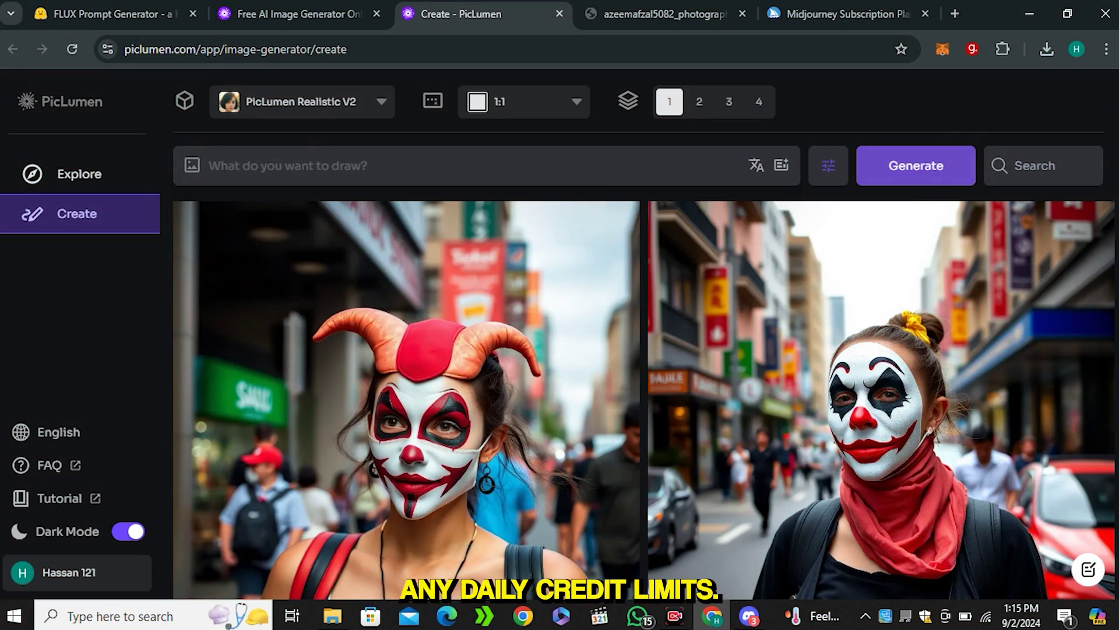
Return to PicLumen and browse back through the gallery of earlier creations to the woman's selfie image
scroll(644, 391, down, 8)
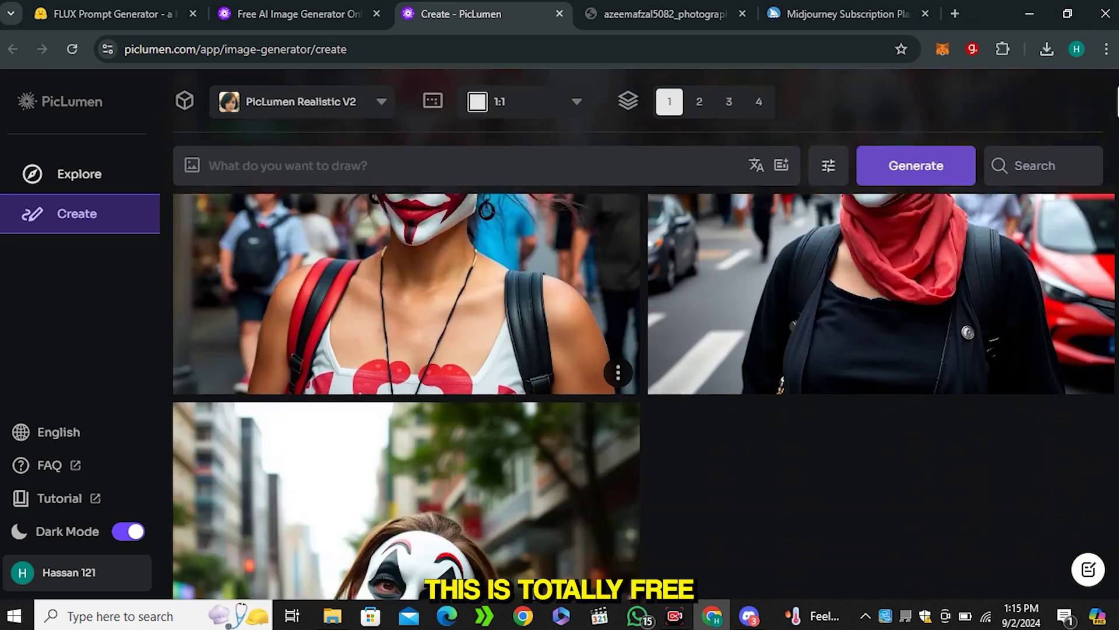
scroll(643, 390, down, 15)
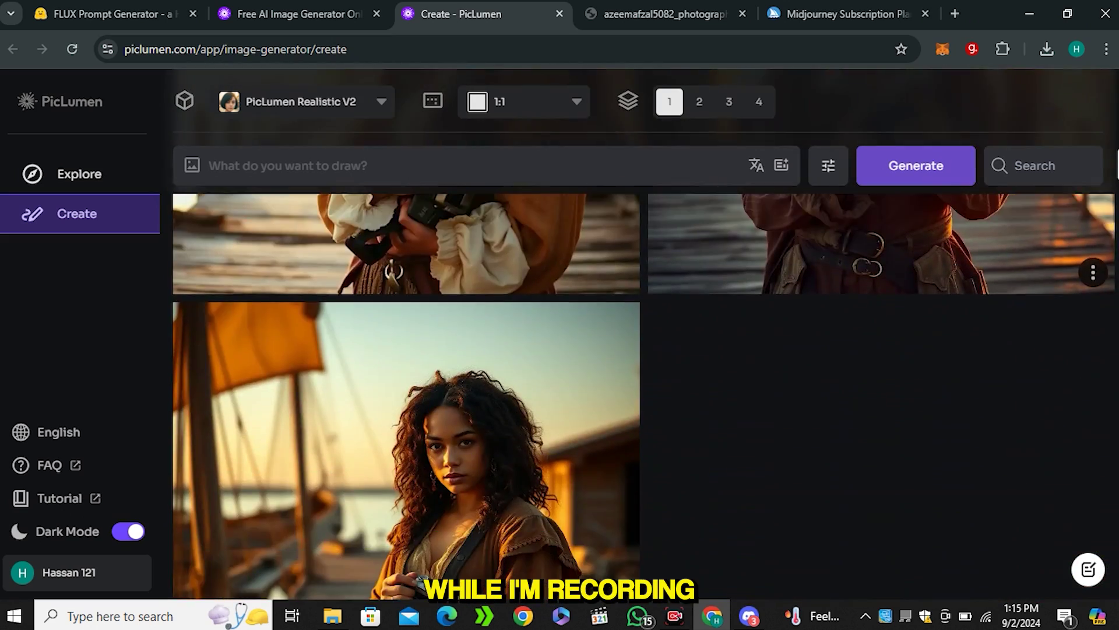
scroll(644, 391, down, 15)
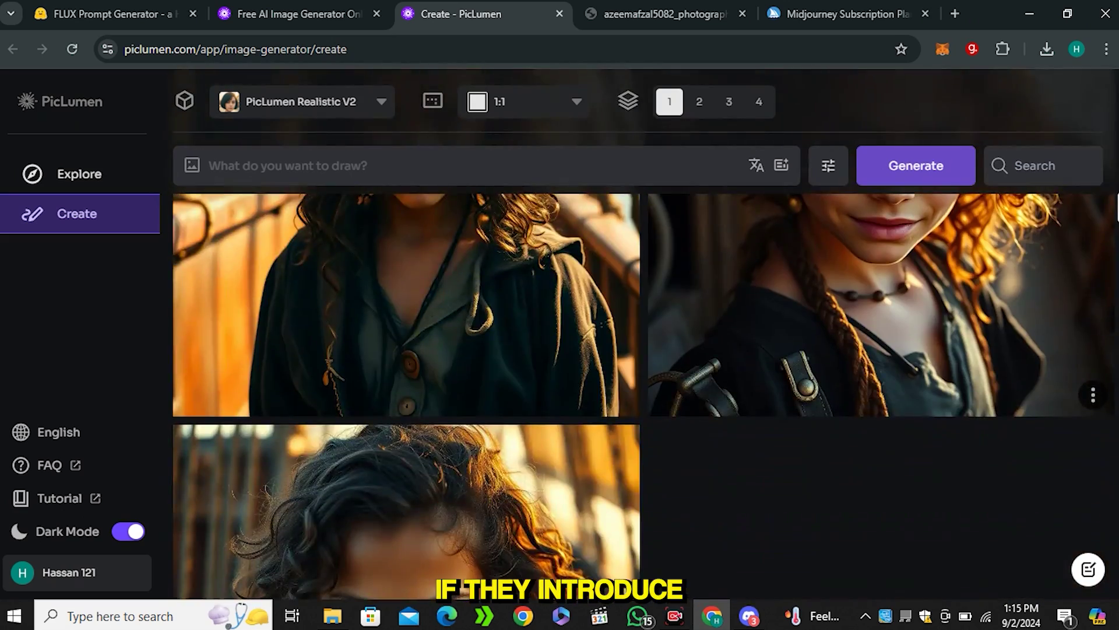
scroll(643, 390, down, 15)
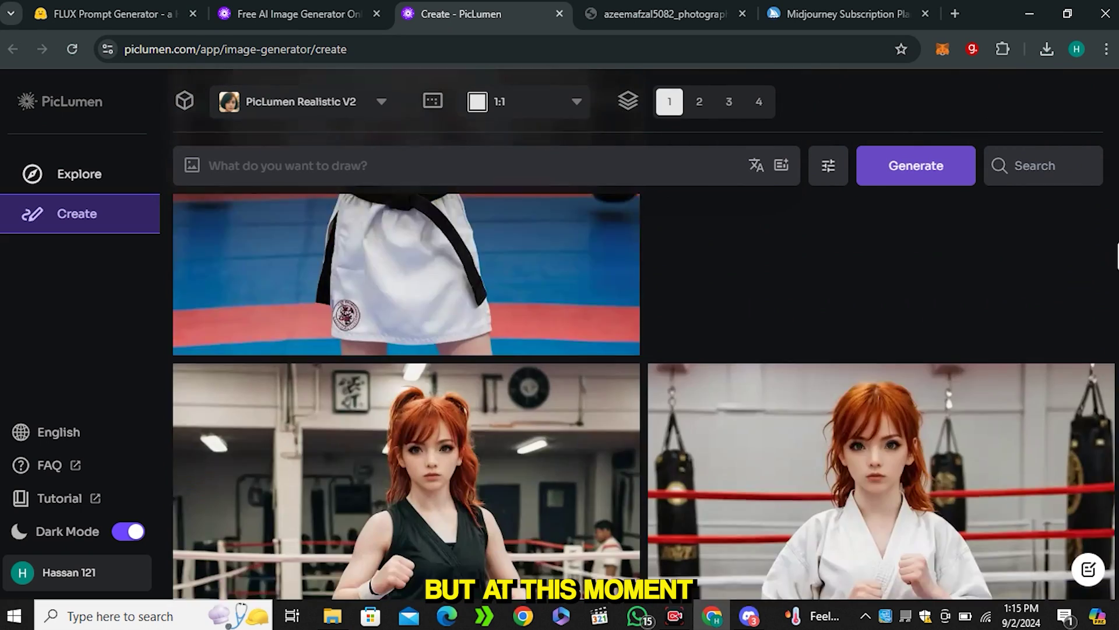
scroll(406, 391, down, 15)
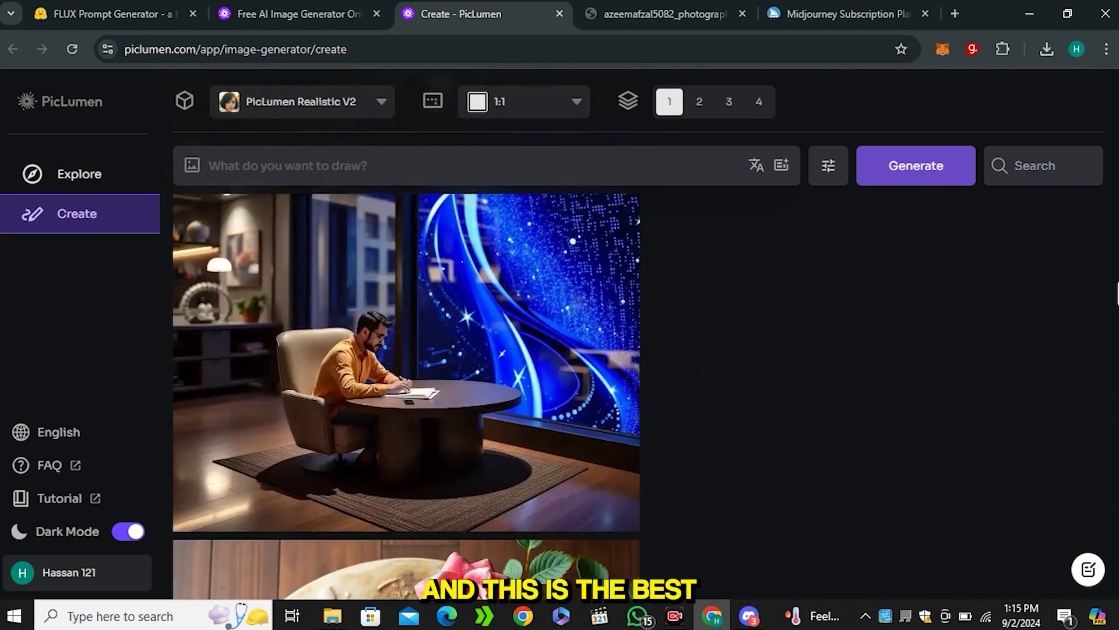
scroll(406, 391, down, 15)
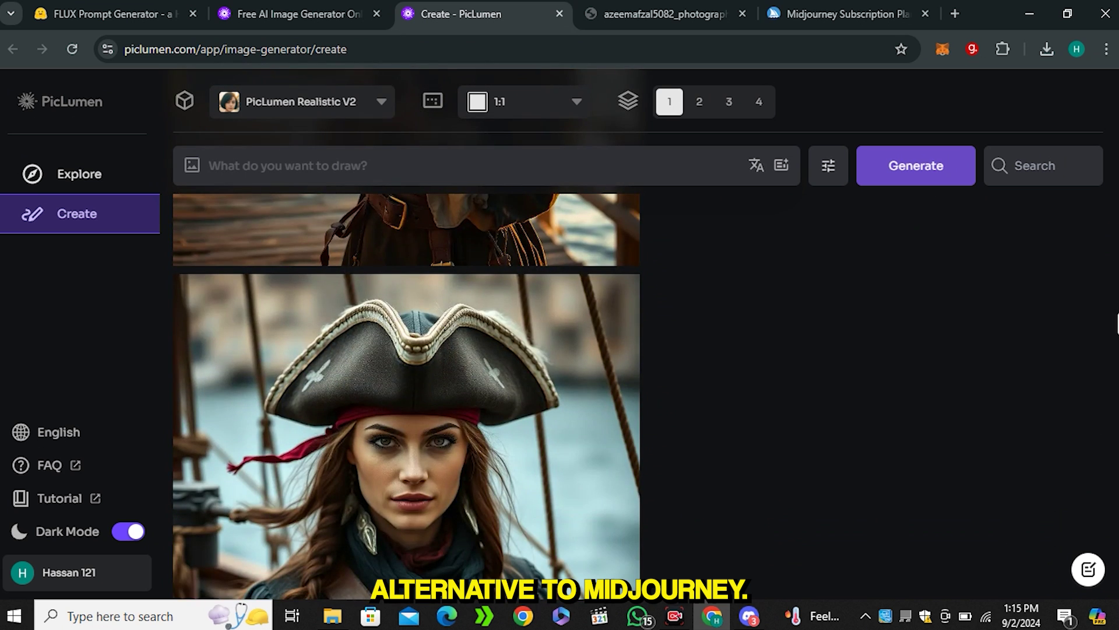
scroll(406, 391, down, 15)
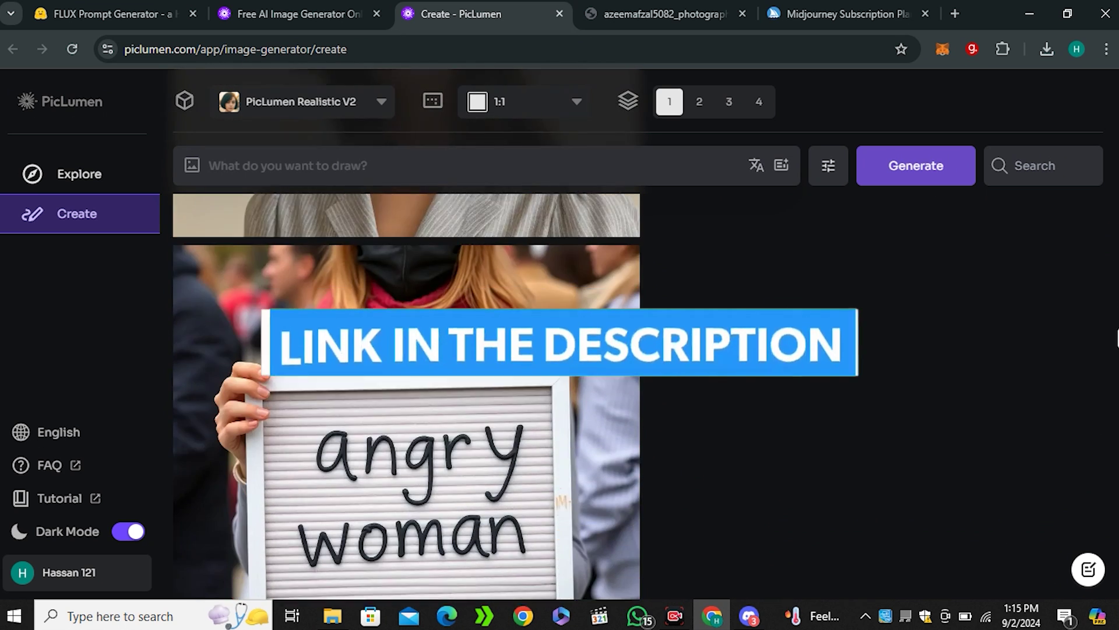
scroll(406, 391, down, 12)
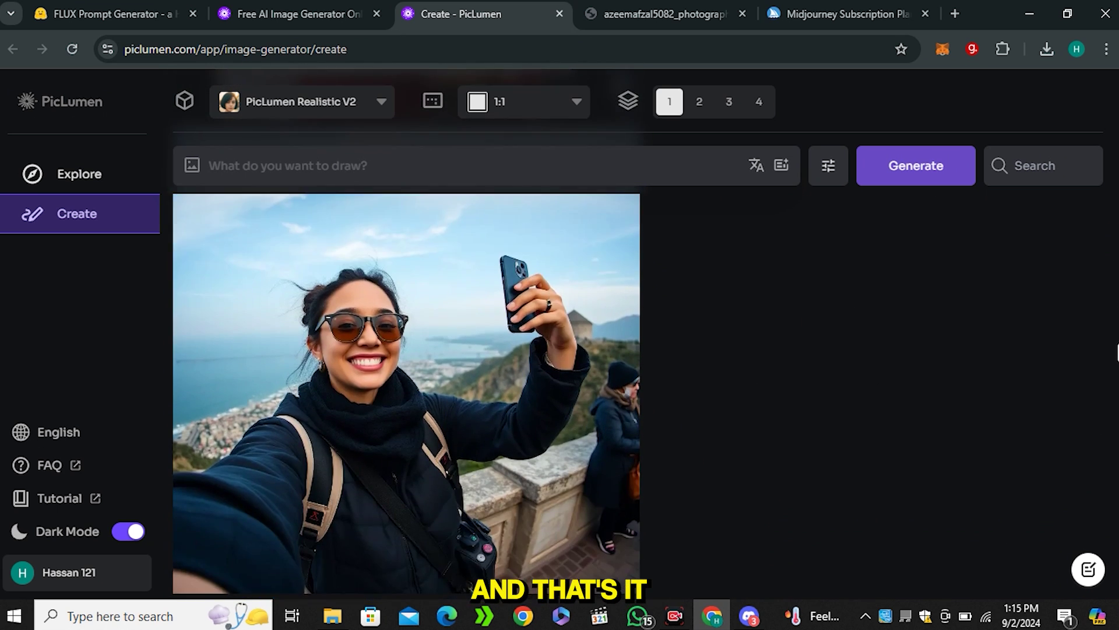
View the selfie at a tourist point enlarged with its prompt and generation details, and close it
scroll(407, 391, up, 2)
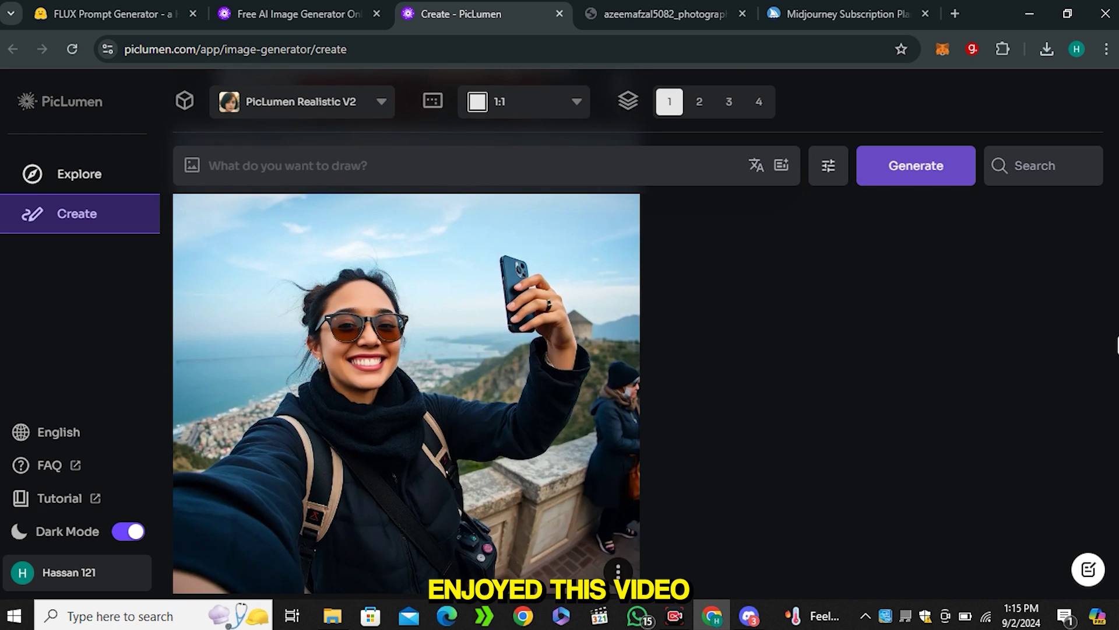
click(407, 364)
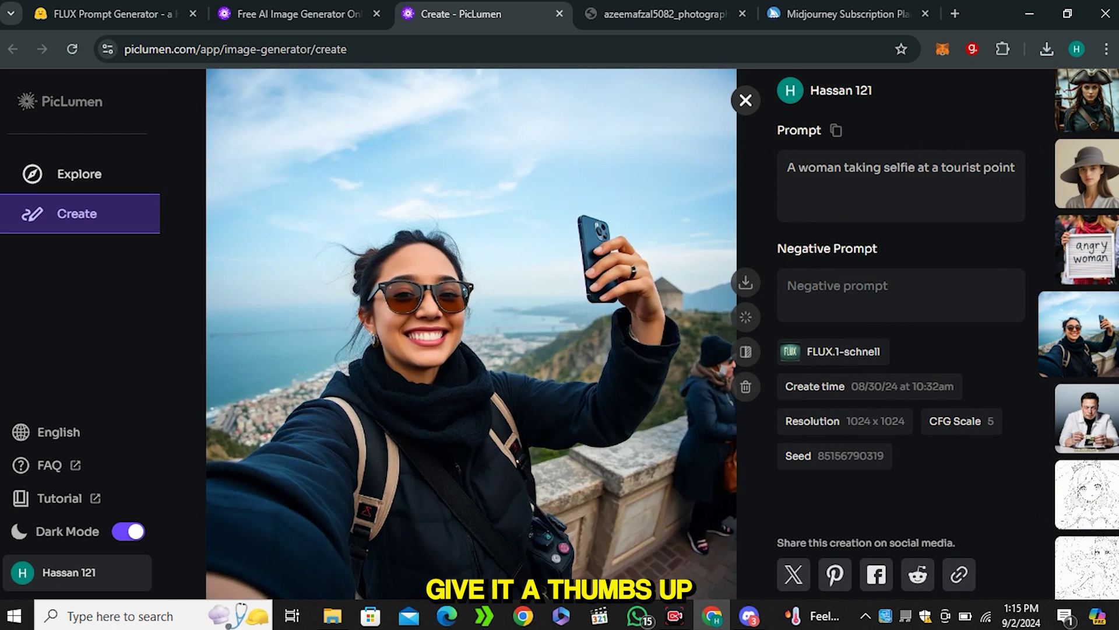
click(745, 101)
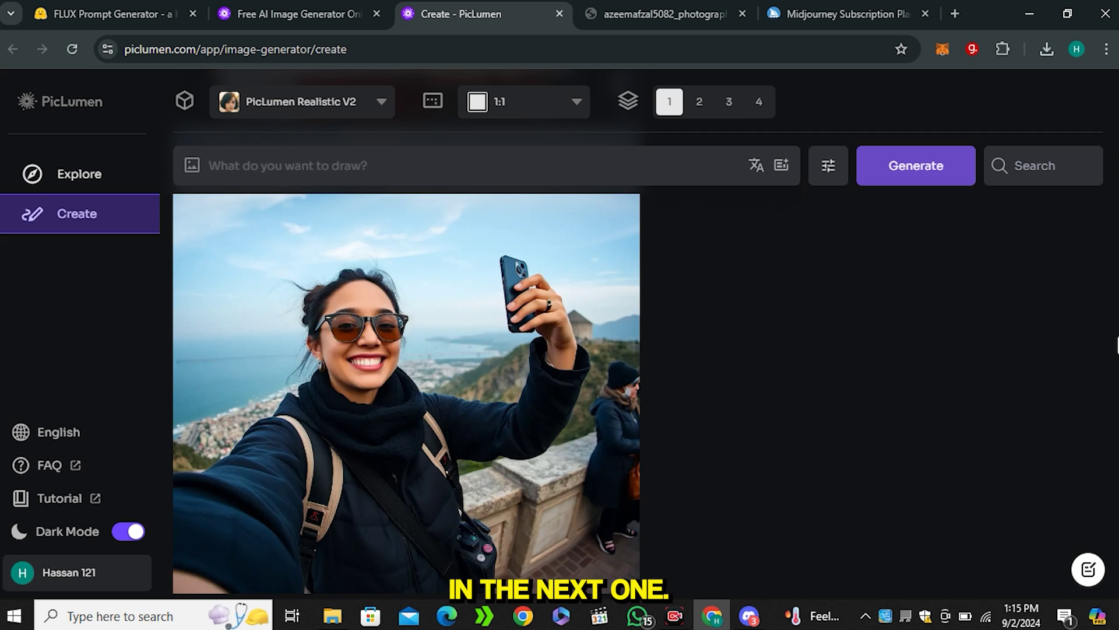